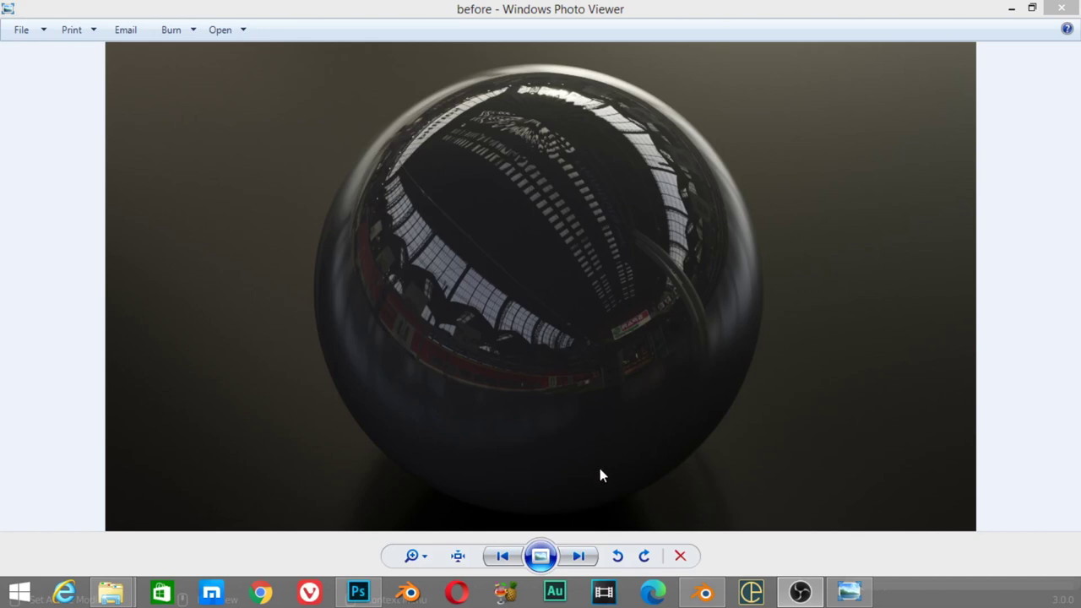
Step: Flip between the dark before render and the golden after render, then return to Blender
left_click(579, 555)
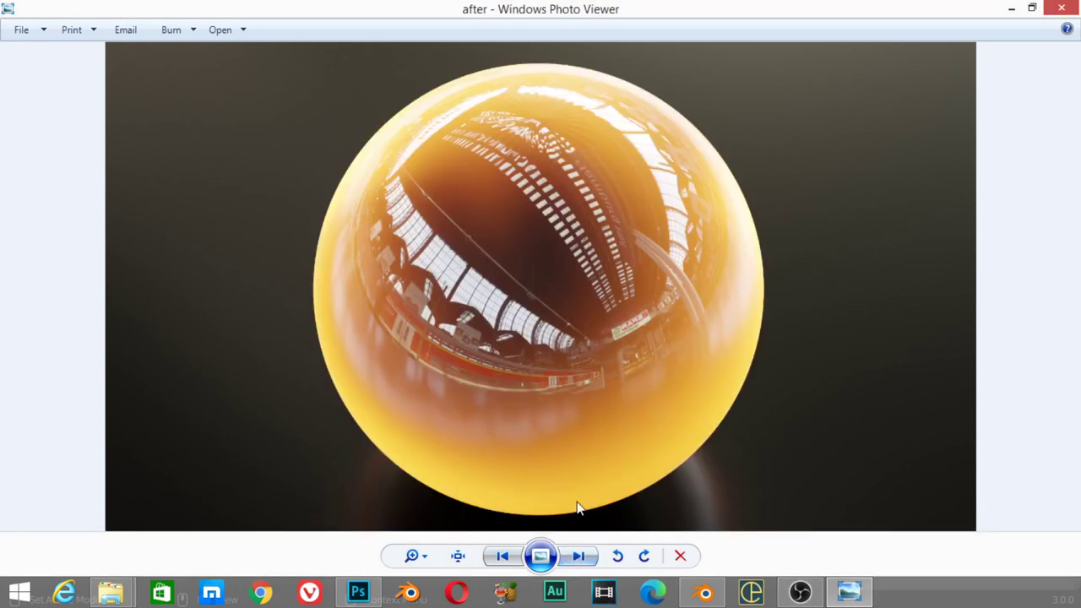
left_click(578, 555)
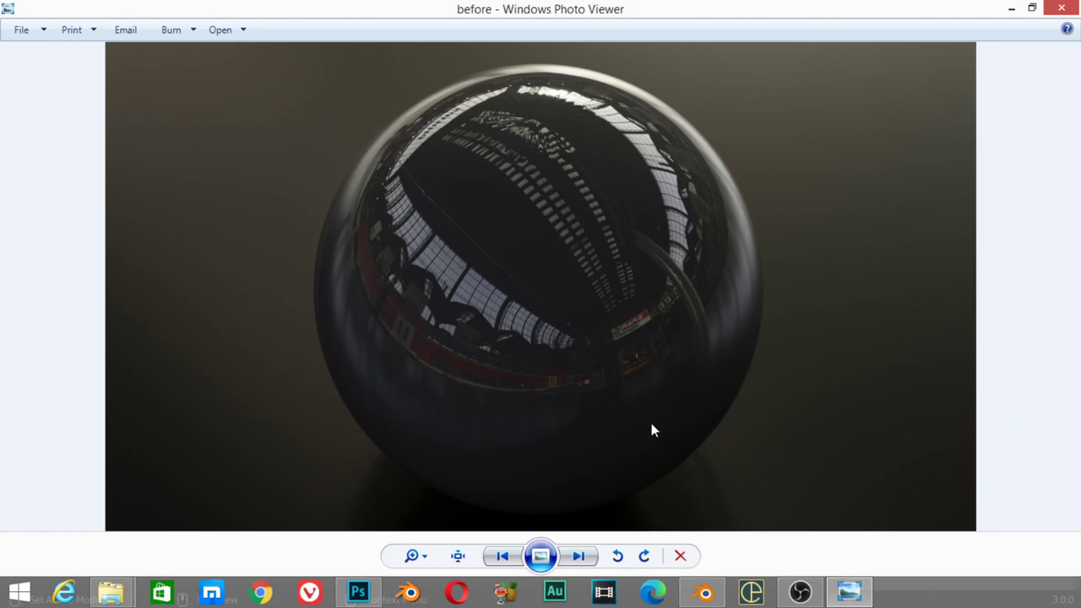
left_click(578, 556)
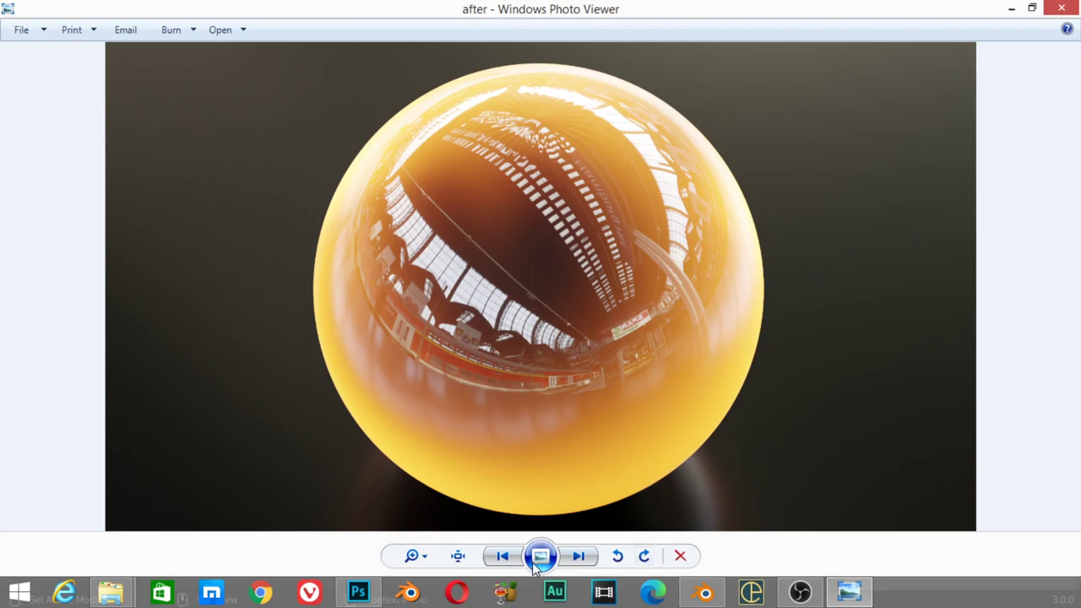
left_click(705, 591)
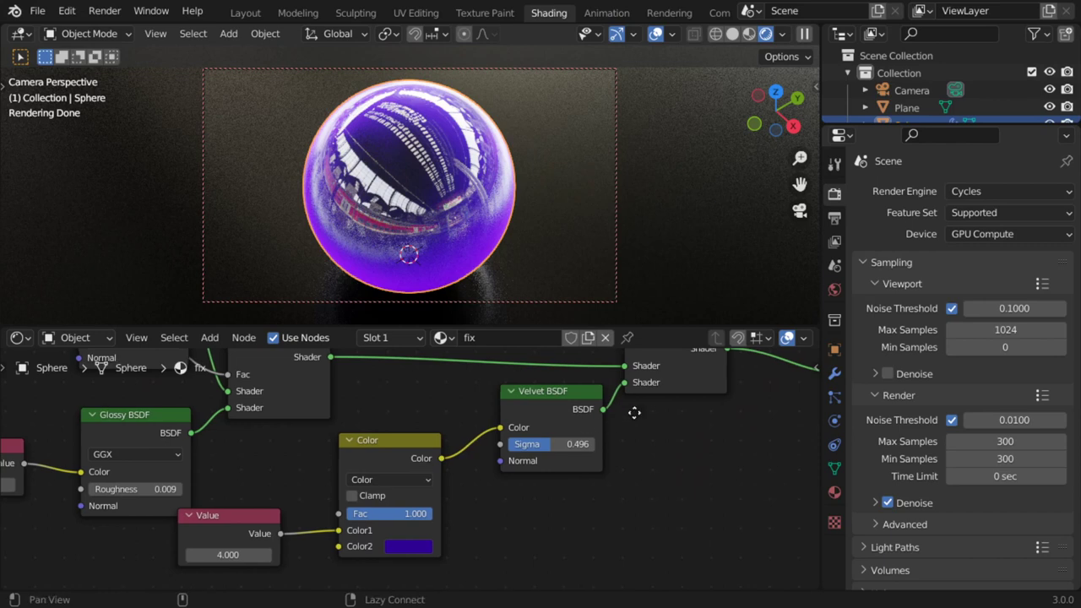
Step: Delete the Add Shader, Mix Shader, Velvet and Color nodes from the sphere's material
scroll(634, 410, "up", 3)
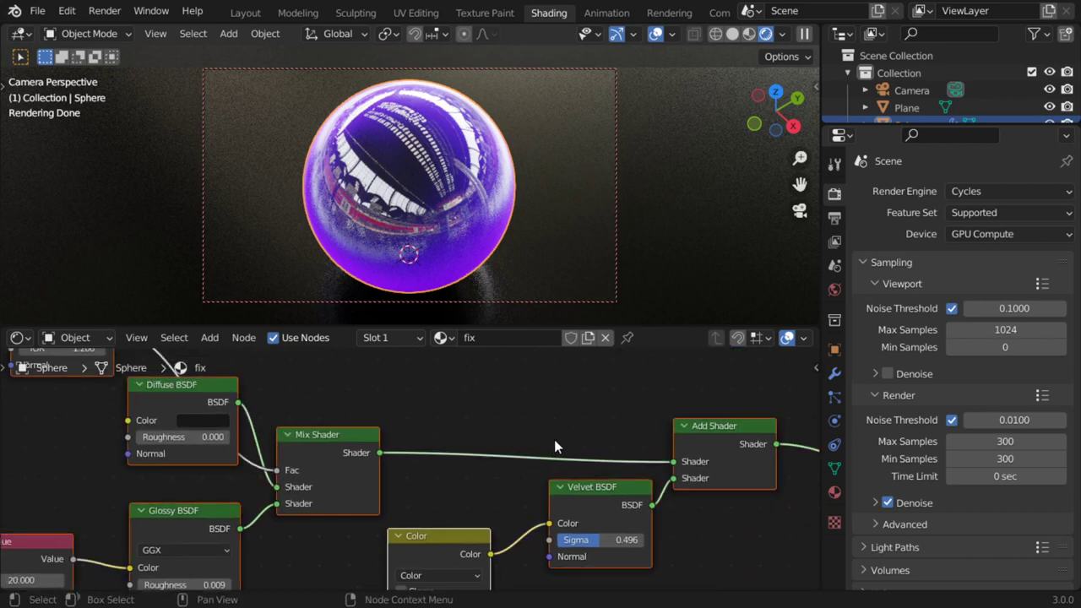
middle_click_drag(554, 439, 345, 403)
left_click(558, 407)
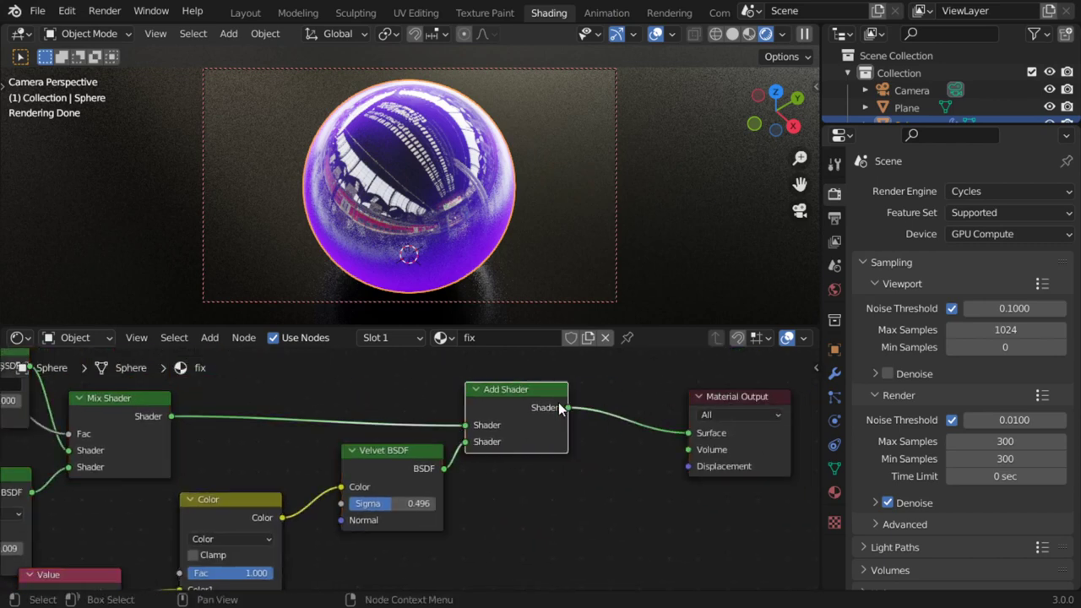
left_click_drag(551, 369, 48, 578)
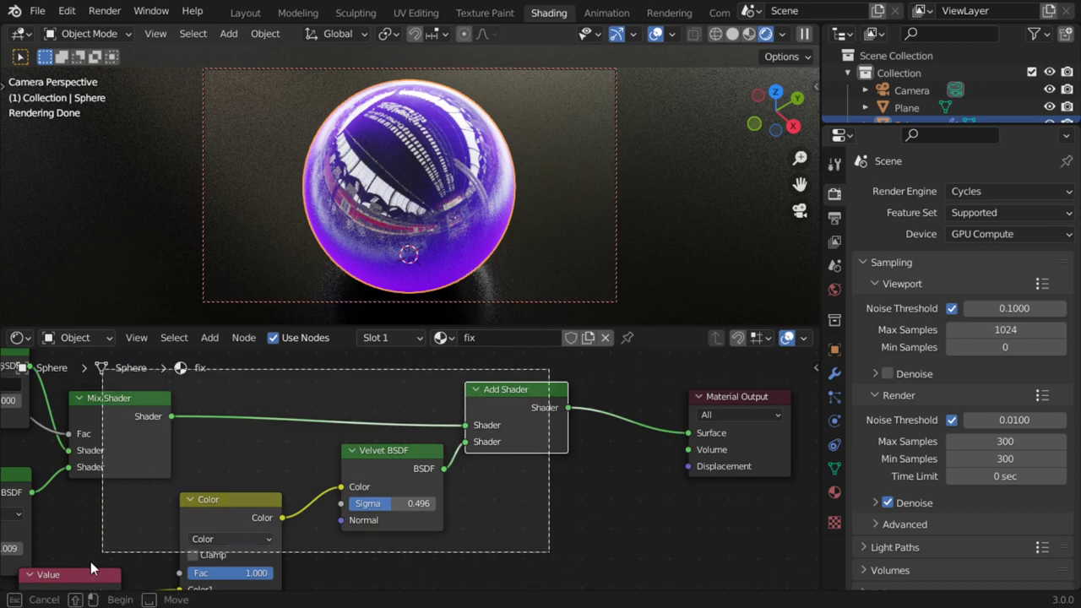
key("x")
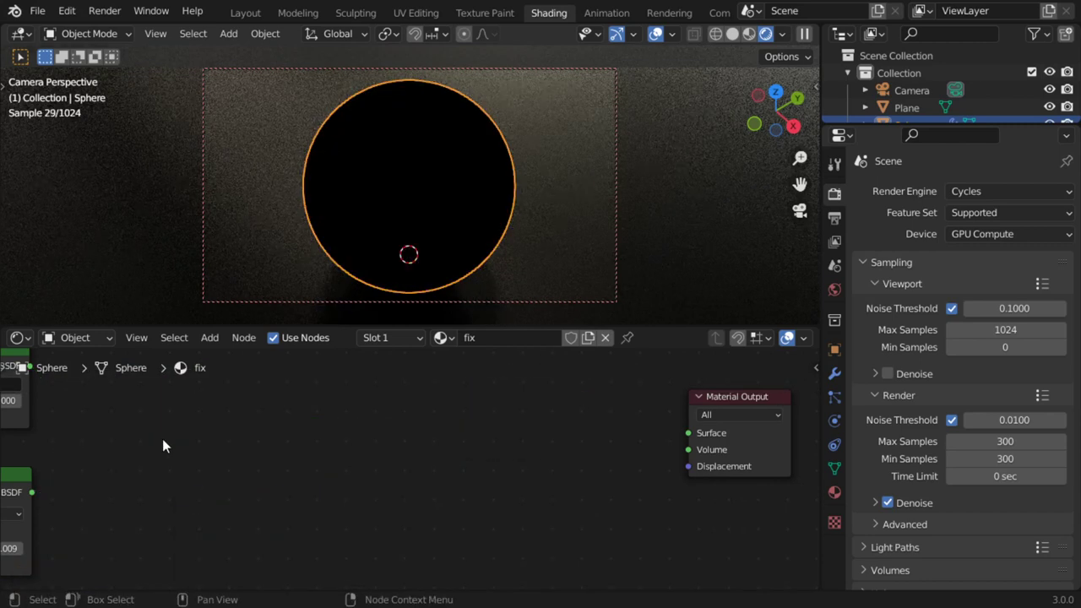
Step: Delete the Diffuse BSDF, Glossy BSDF, Value and Fresnel nodes, leaving only Material Output
scroll(201, 472, "down", 2)
middle_click_drag(201, 472, 261, 477)
left_click(214, 428)
key("x")
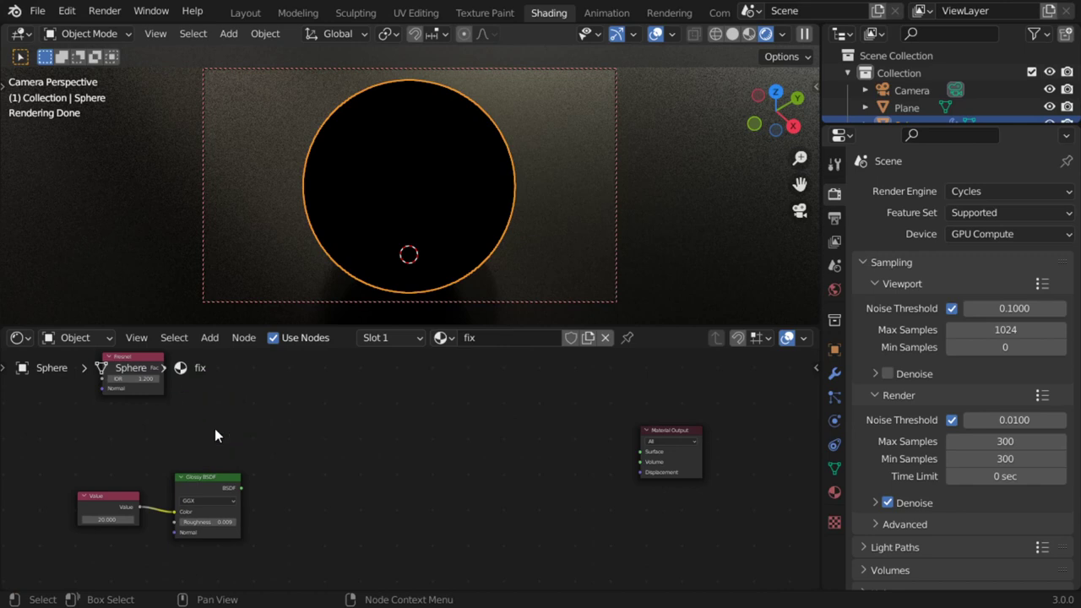
left_click(207, 486)
key("x")
left_click(136, 497)
key("x")
left_click(131, 356)
key("x")
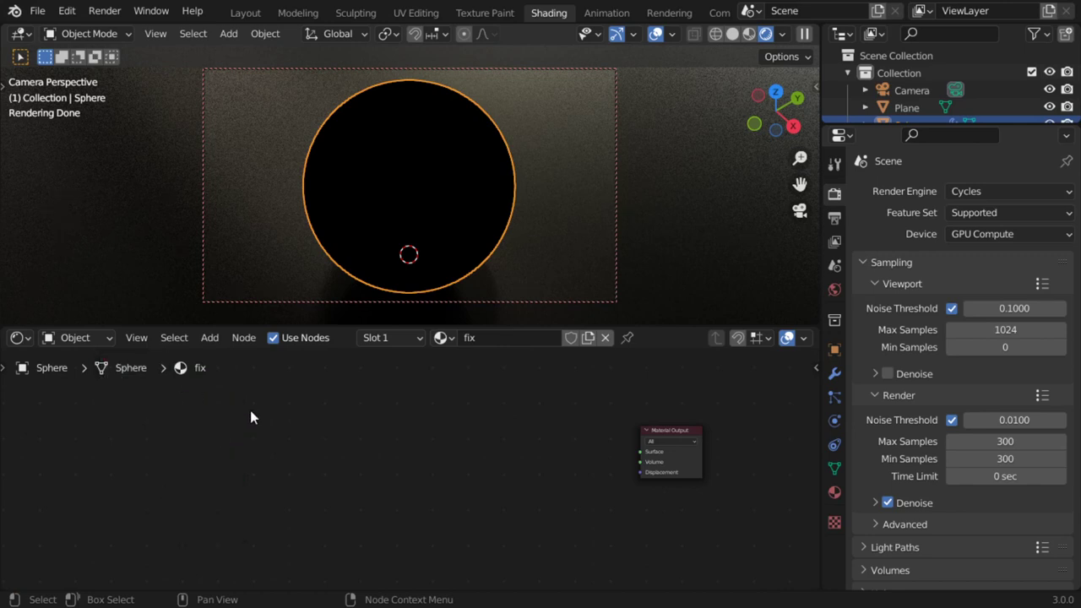
key("shift+a")
Step: Add a MixRGB colour Mix node and park it at the far left
left_click(305, 404)
type("mi")
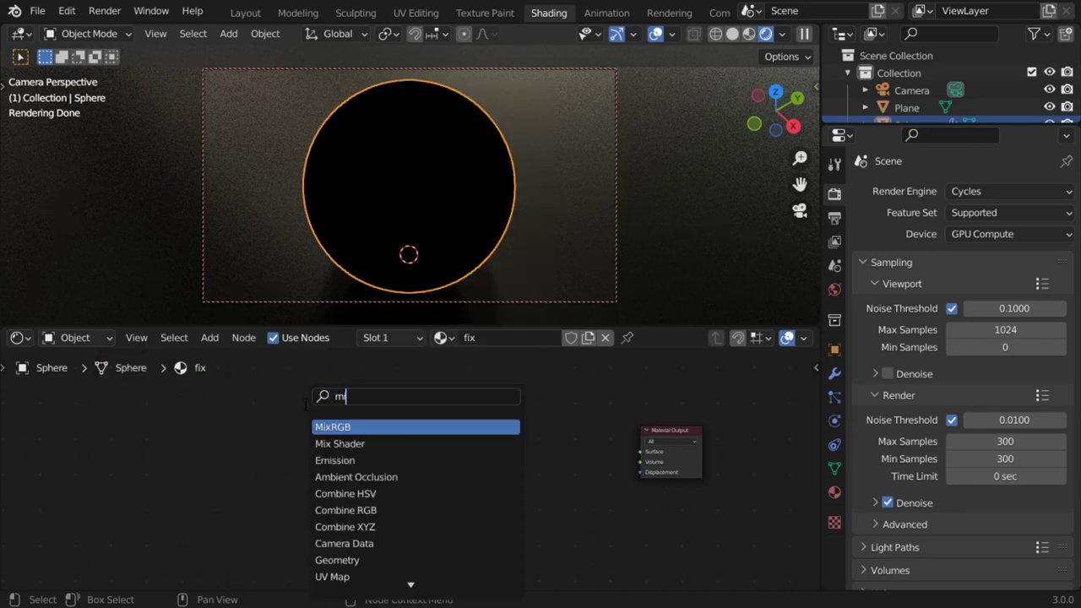
type("x")
left_click(340, 426)
left_click(566, 457)
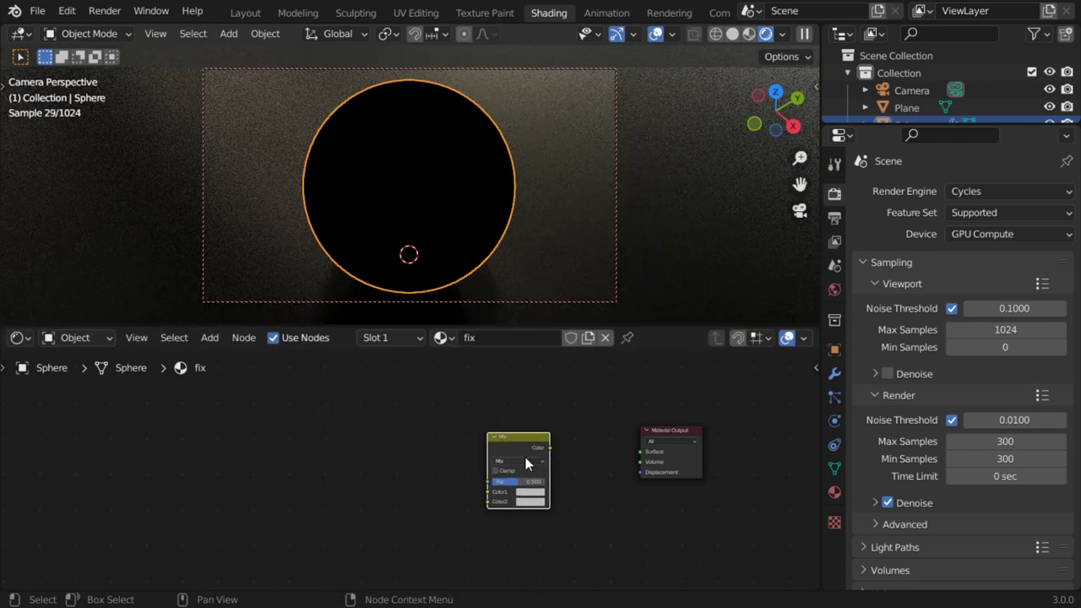
scroll(525, 457, "up", 2)
left_click_drag(597, 436, 154, 430)
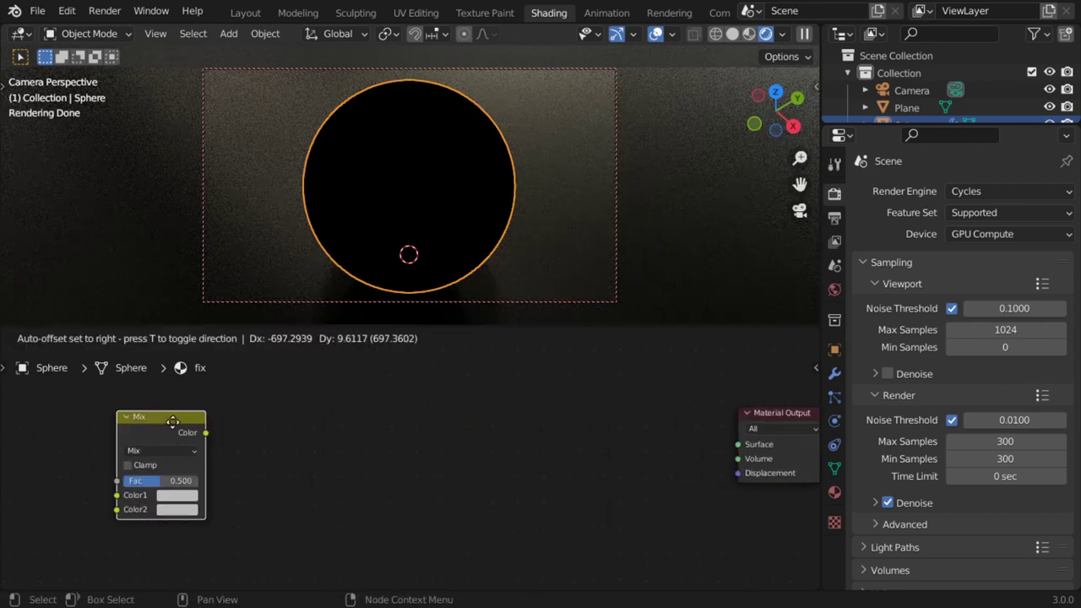
Step: Add a Mix Shader and connect it to the Material Output Surface
key("shift+a")
left_click(490, 406)
type("mi")
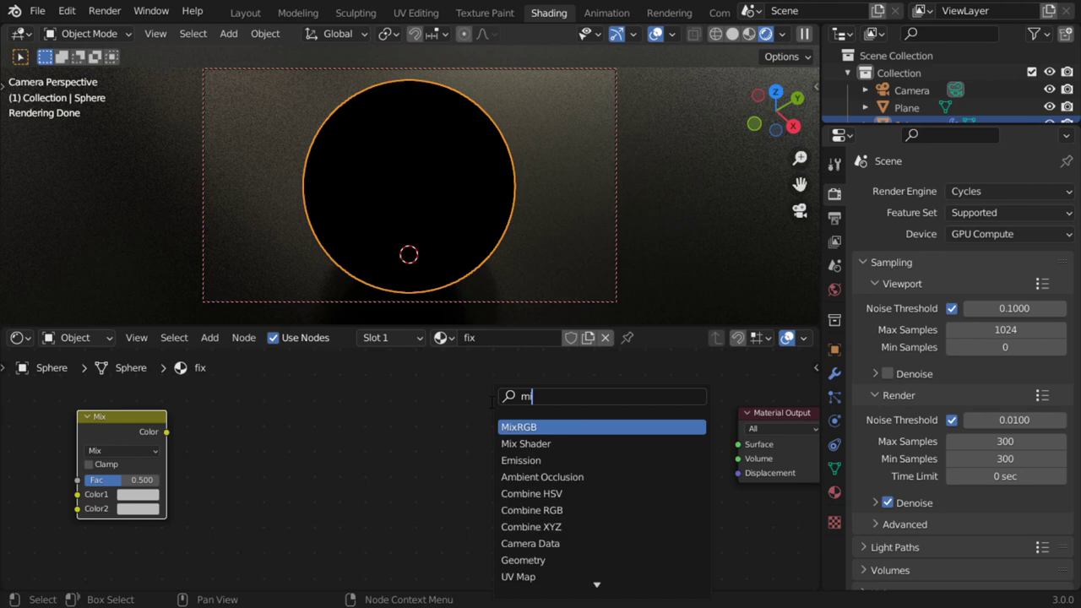
type("x")
left_click(556, 444)
left_click(556, 443)
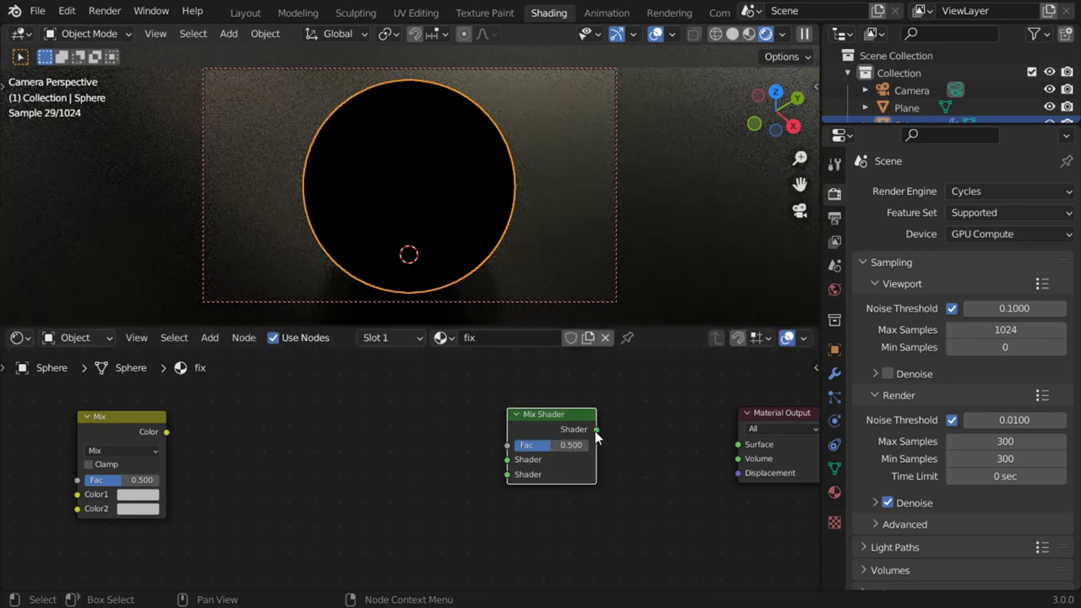
left_click_drag(595, 429, 737, 444)
Step: Add Diffuse and Glossy BSDF nodes and plug both into the Mix Shader inputs
key("shift+a")
left_click(352, 402)
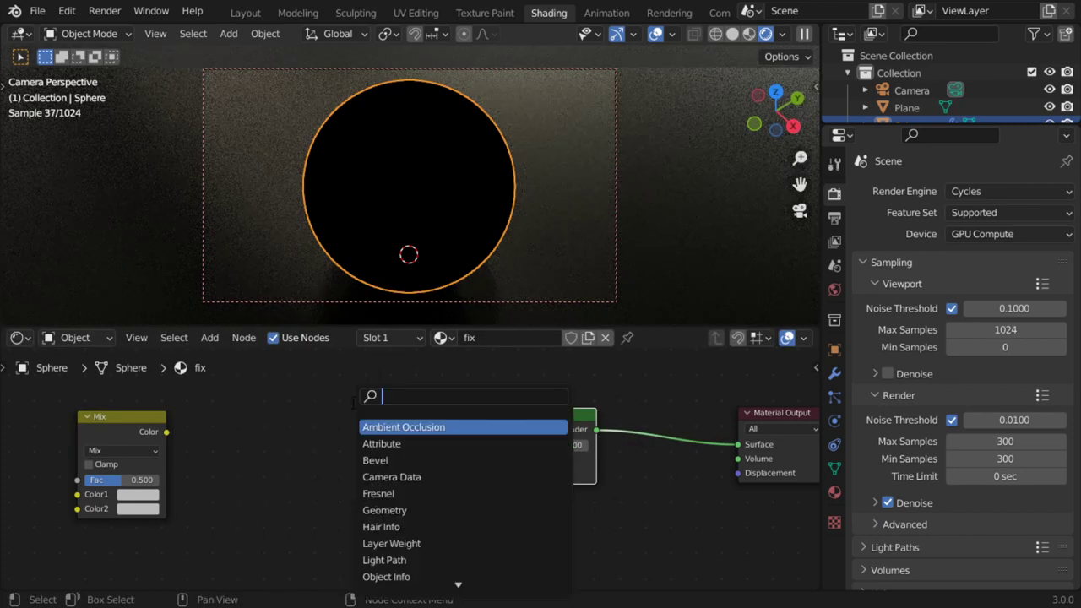
type("dif")
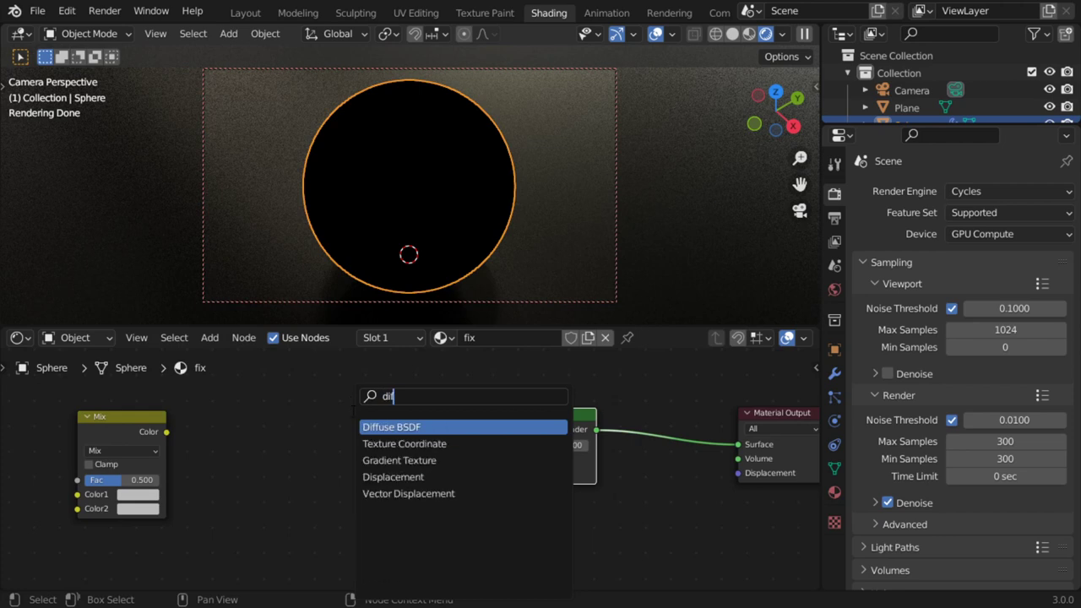
left_click(388, 427)
left_click(344, 407)
key("shift+a")
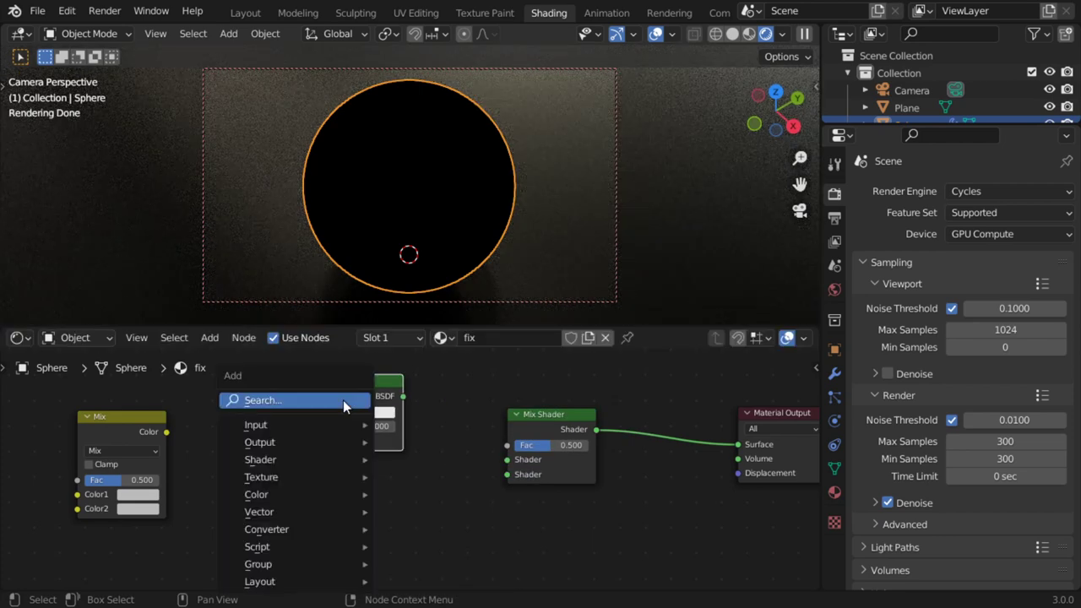
left_click(343, 399)
type("glo")
left_click(383, 427)
left_click(359, 517)
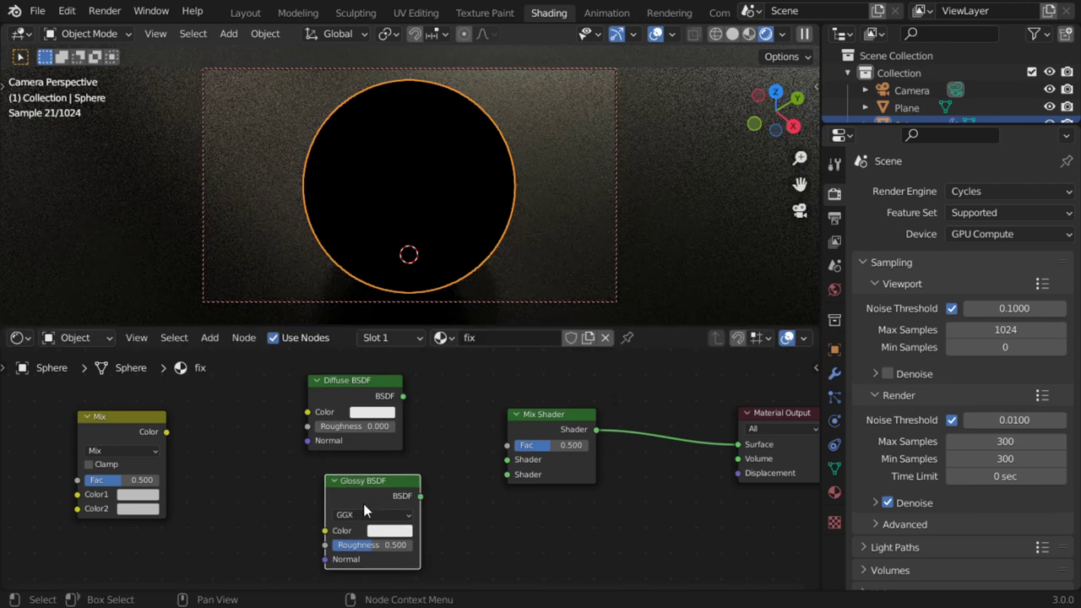
mouse_move(422, 497)
left_mouse_down()
mouse_move(506, 474)
mouse_move(407, 399)
left_mouse_up()
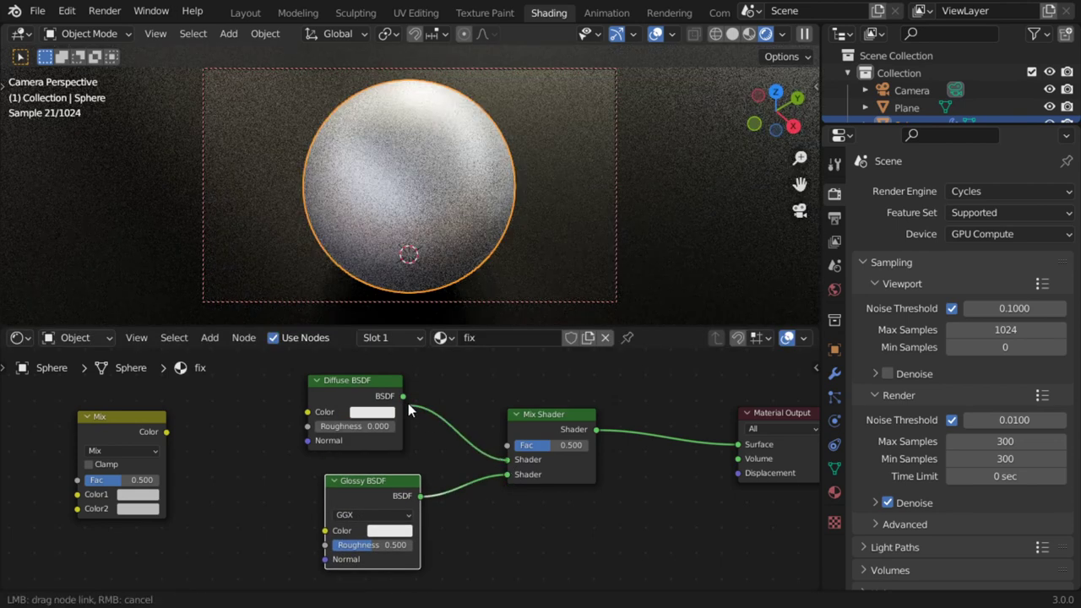
middle_click_drag(408, 398, 453, 512)
Step: Add a Fresnel node with IOR 1.200 driving the Mix Shader Fac
key("shift+a")
left_click(425, 410)
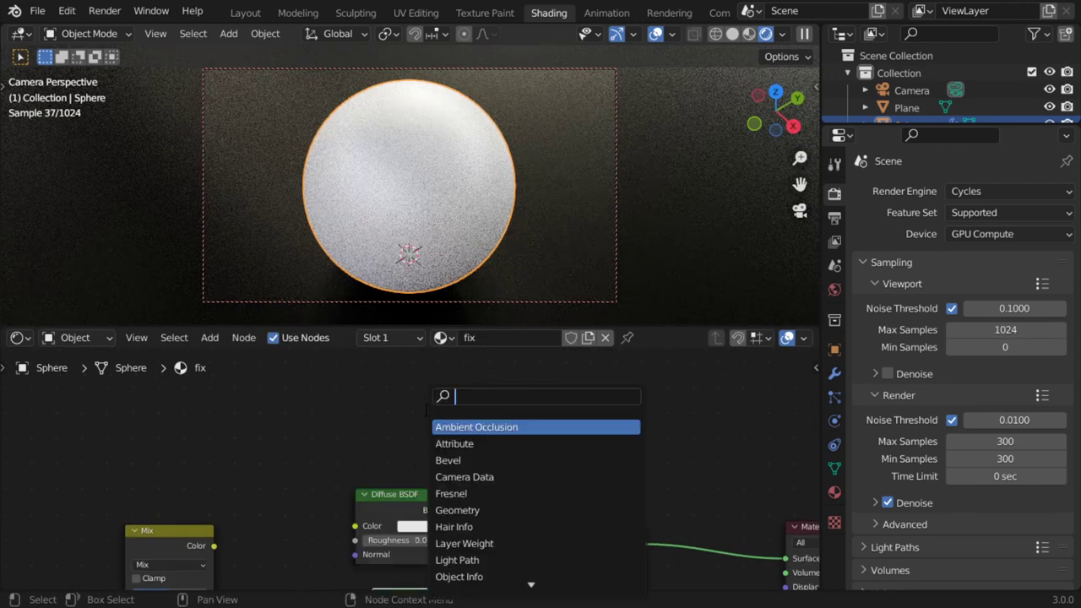
type("fre")
key("Return")
left_click(397, 423)
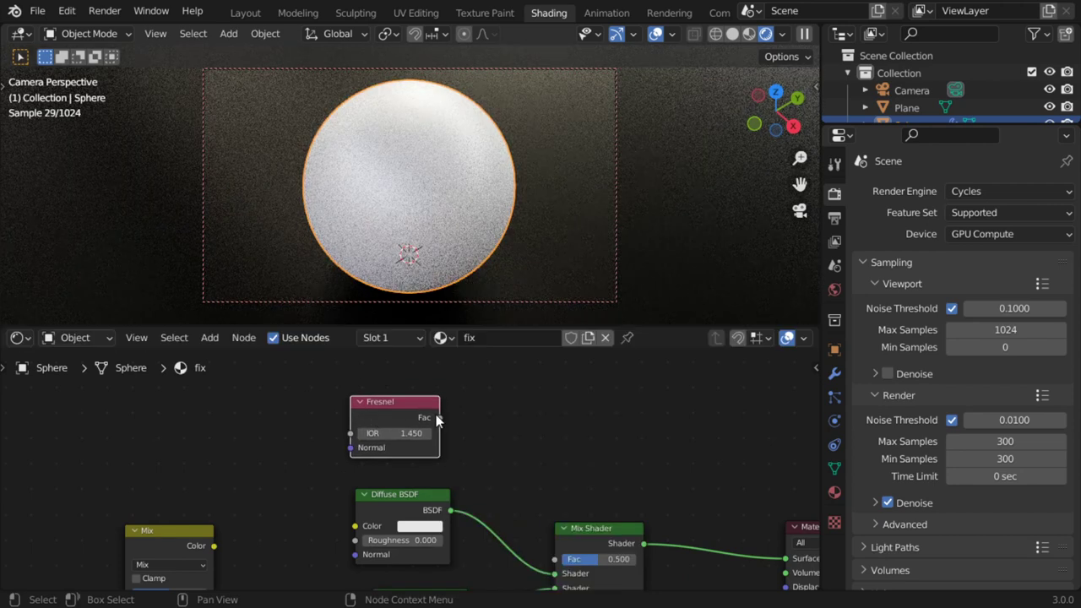
left_click_drag(438, 417, 554, 559)
left_click(396, 433)
type("1.2")
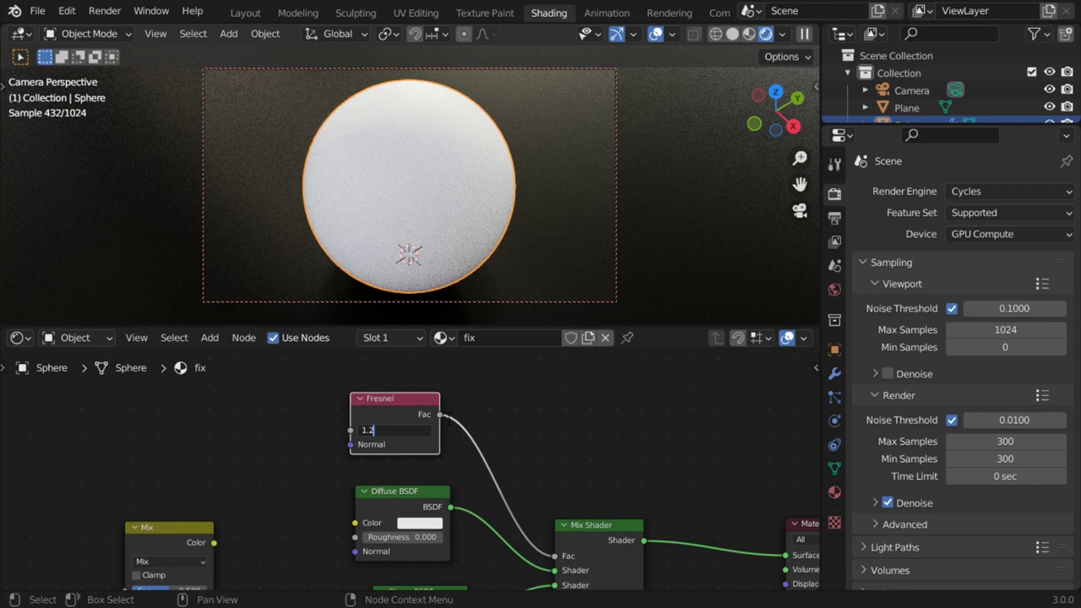
key("Return")
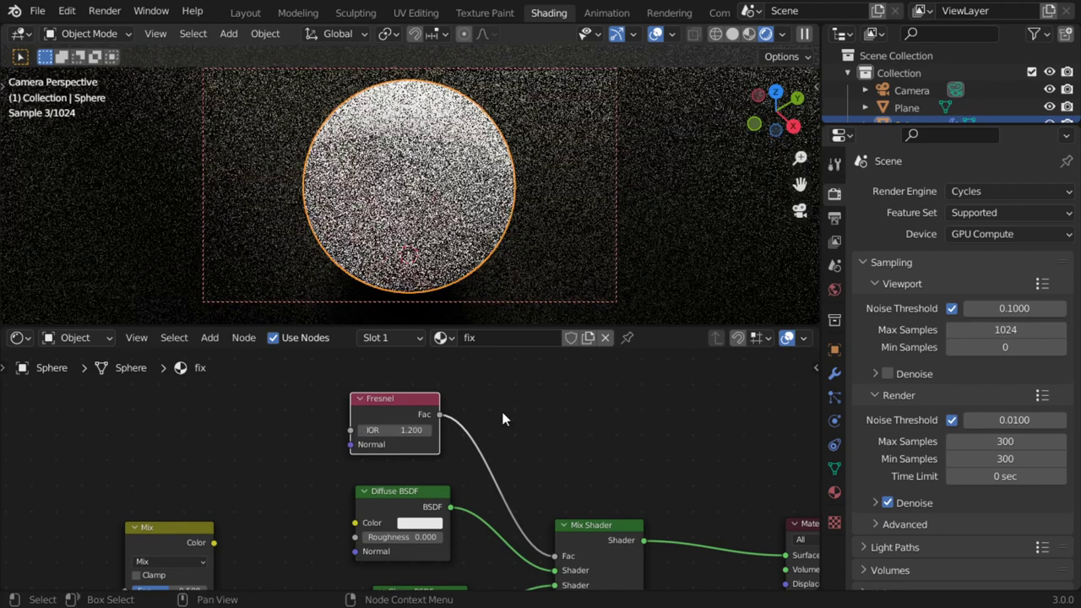
middle_click_drag(554, 513, 486, 456)
Step: Make the Diffuse colour near black, brighten the Glossy colour, and set roughness 0.009
left_click(358, 470)
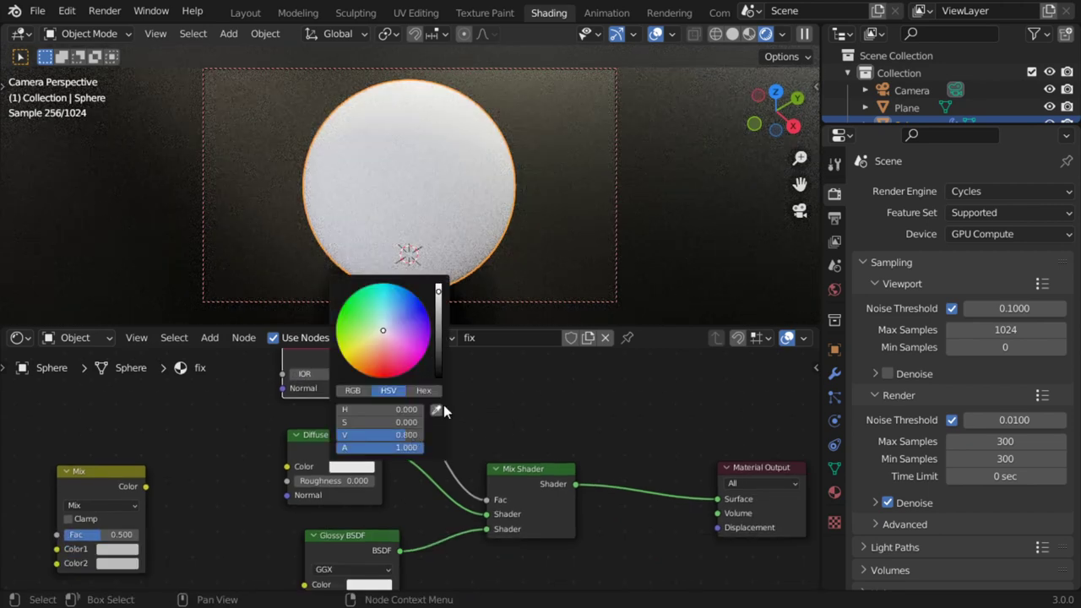
left_click(433, 370)
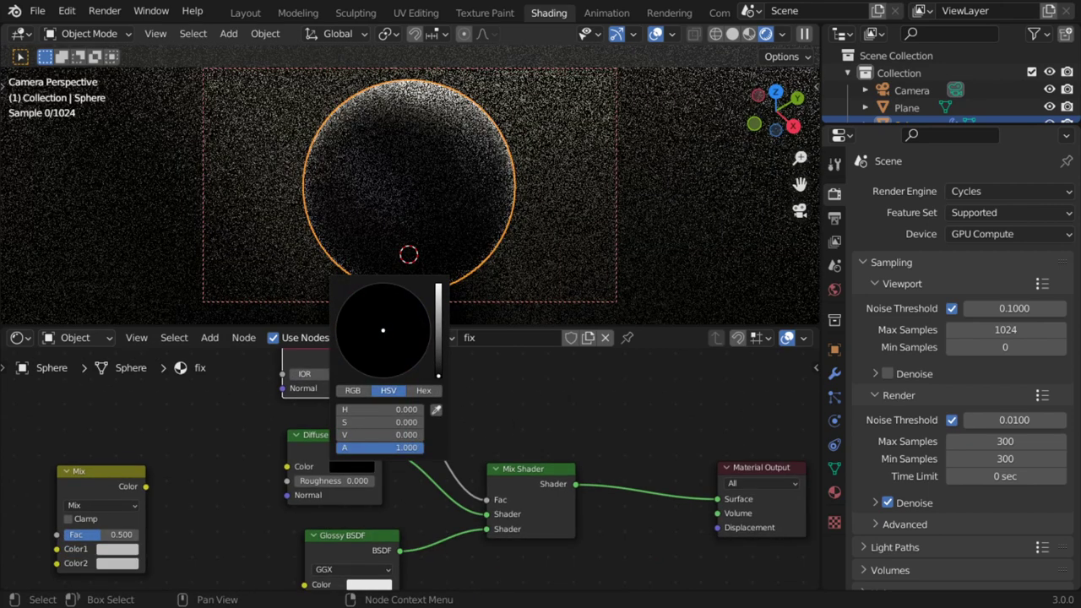
left_click_drag(438, 375, 453, 373)
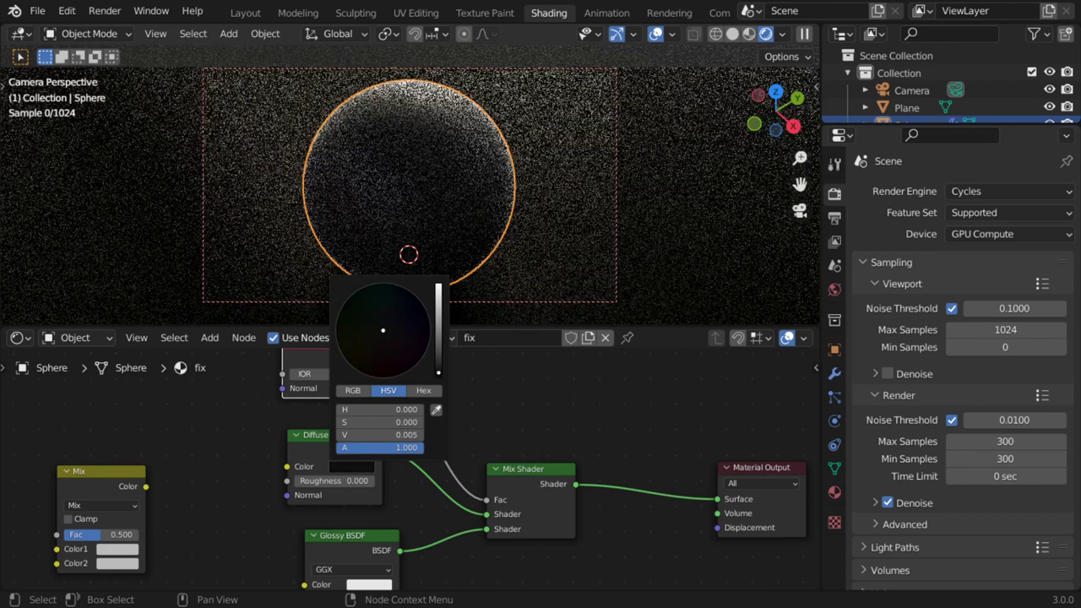
middle_click_drag(451, 450, 476, 387)
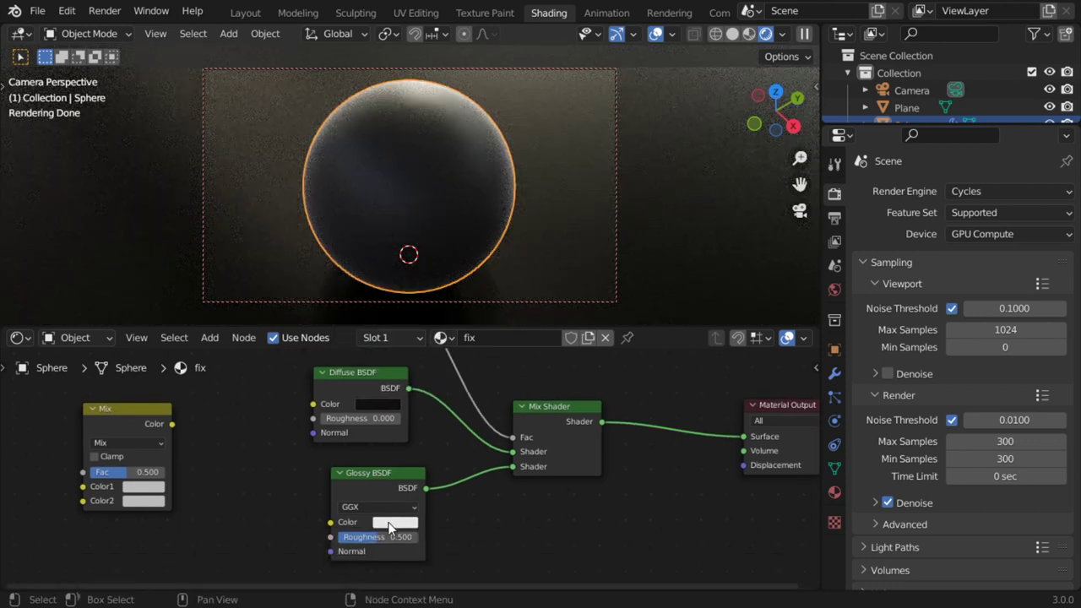
left_click(395, 522)
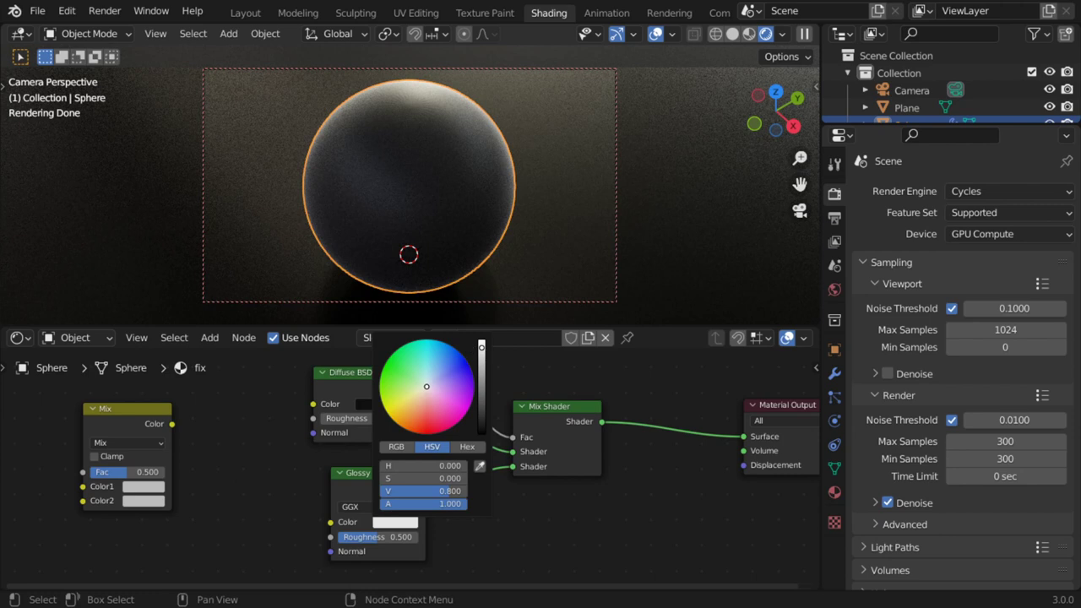
left_click_drag(448, 491, 518, 493)
left_click(389, 538)
type(".009")
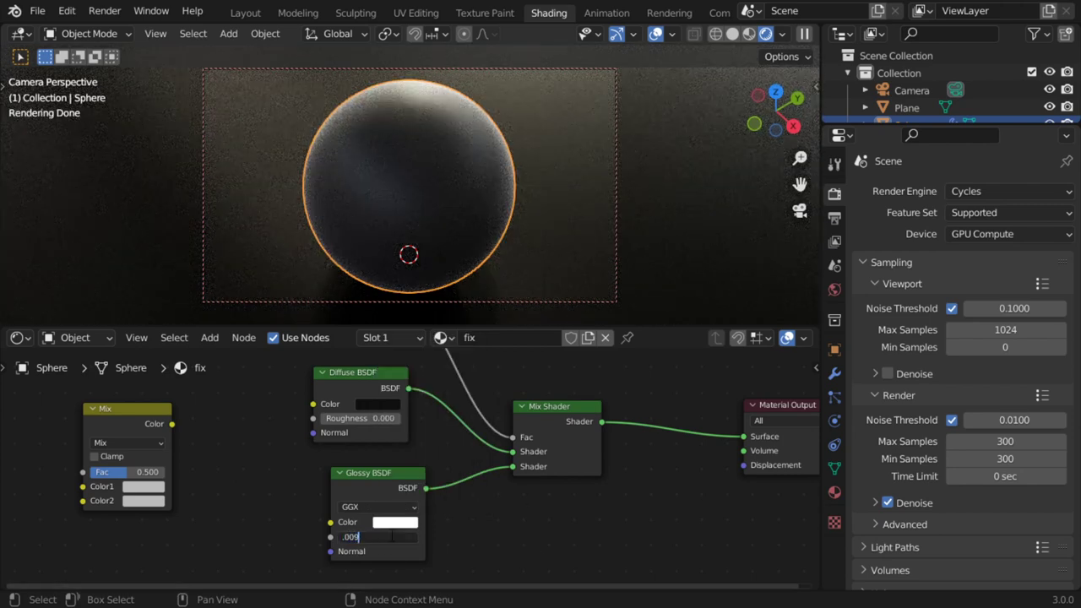
key("Return")
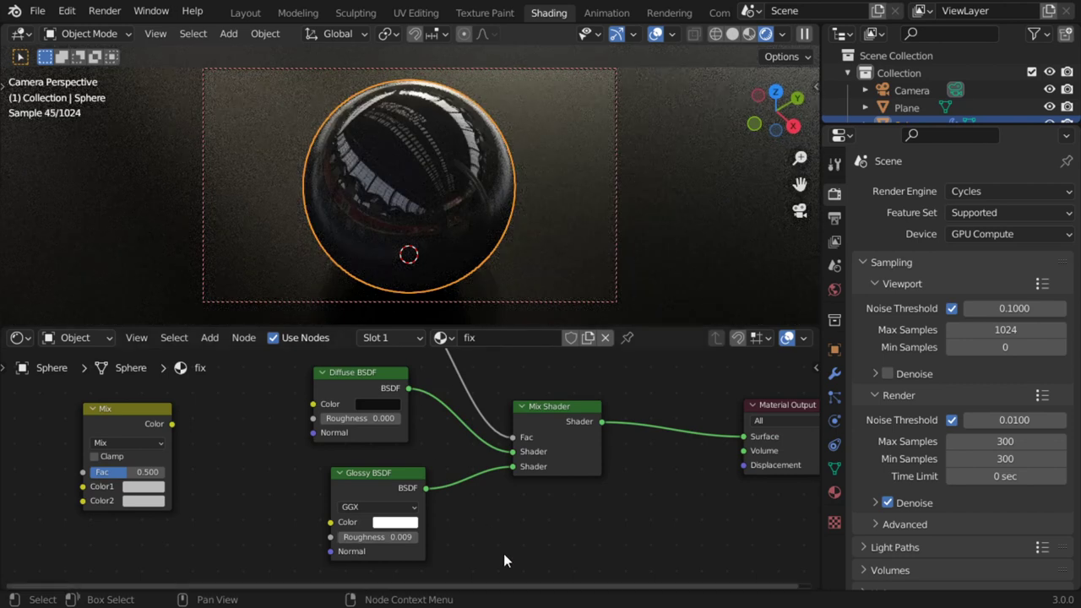
Step: Delete the unused Mix colour node and compare the render against the before image
left_click(115, 425)
key("Delete")
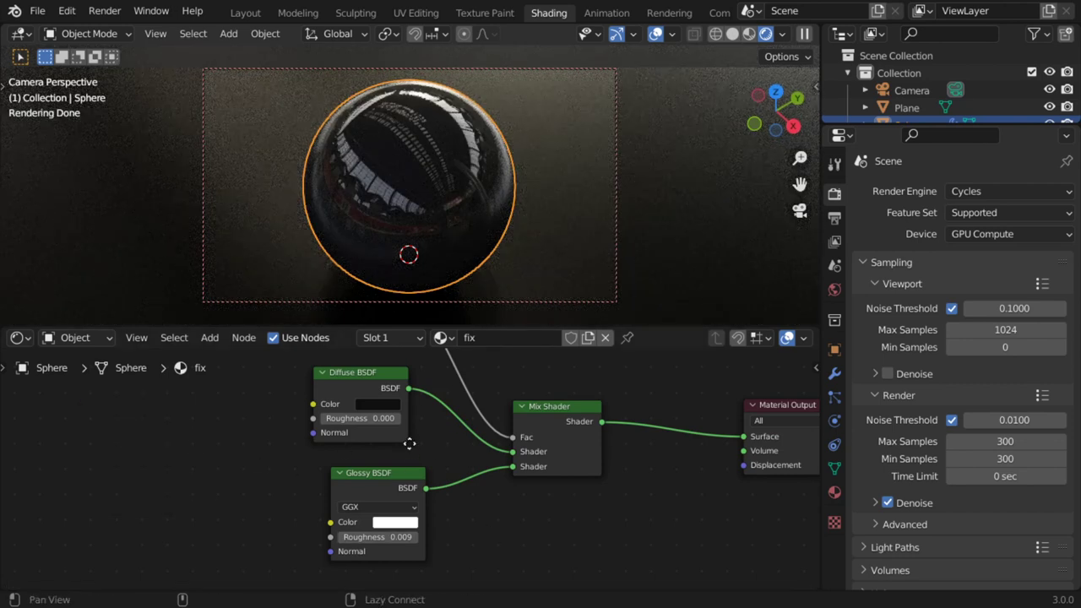
middle_click_drag(409, 443, 426, 477)
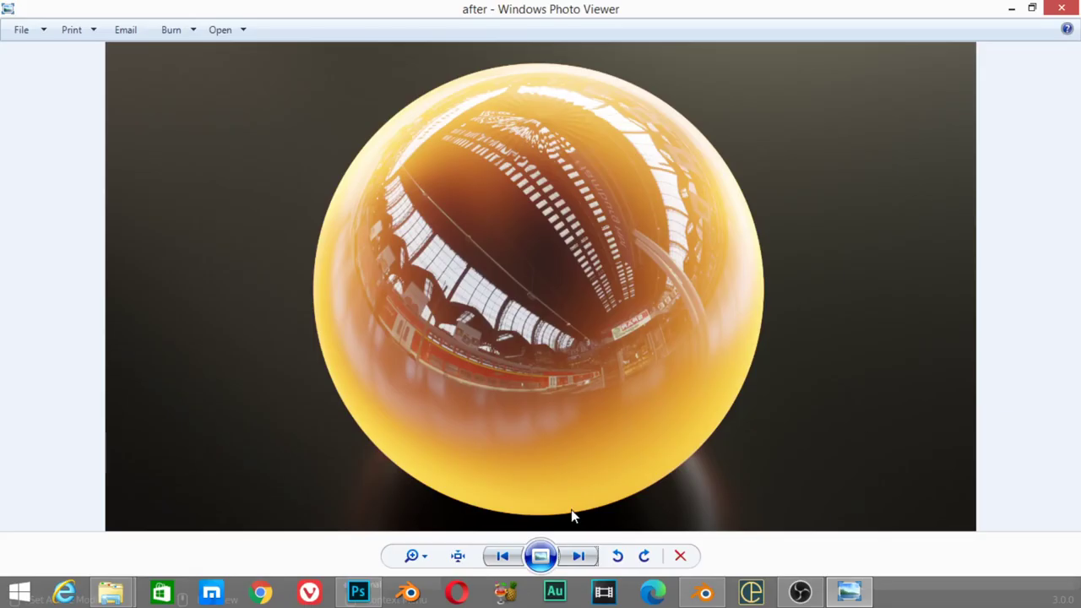
left_click(579, 556)
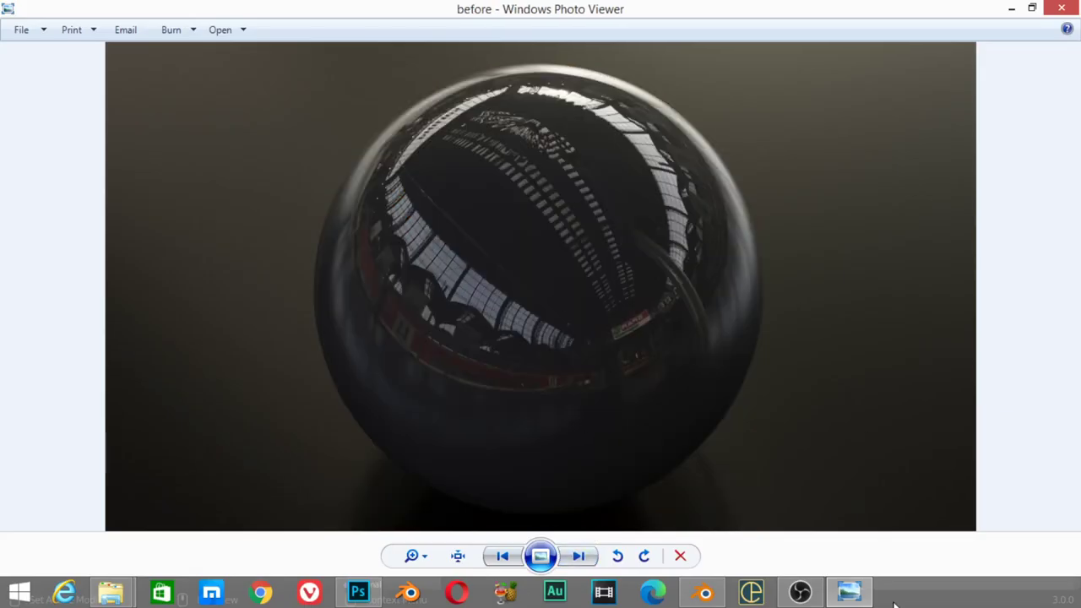
left_click(714, 594)
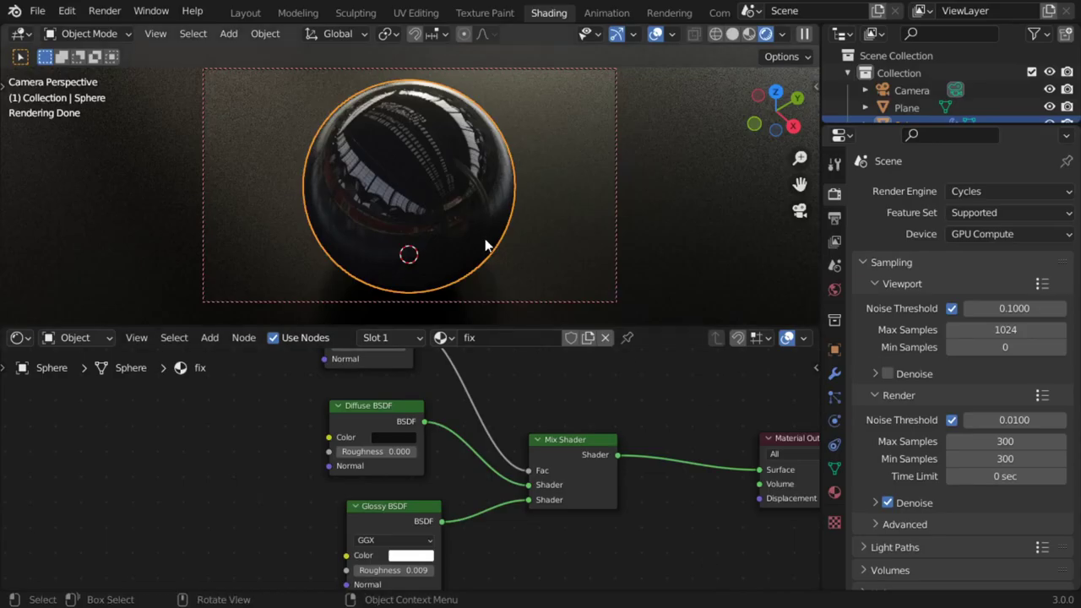
Step: Bring up the add-node search for a Value node, clearing mistyped search letters
scroll(485, 237, "down", 3)
middle_click_drag(540, 440, 641, 444)
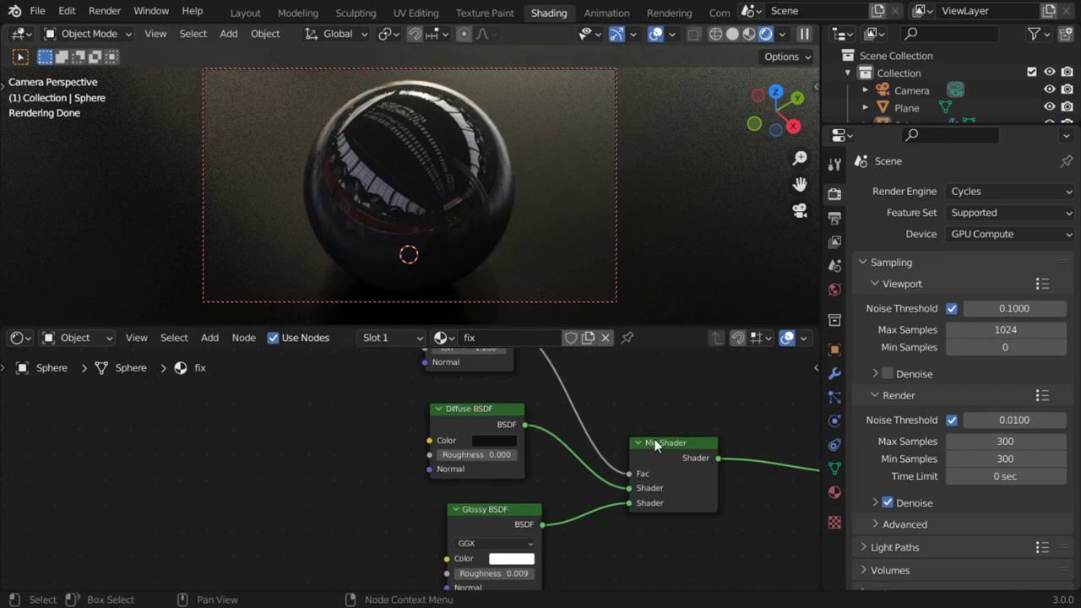
key("shift+a")
left_click(288, 409)
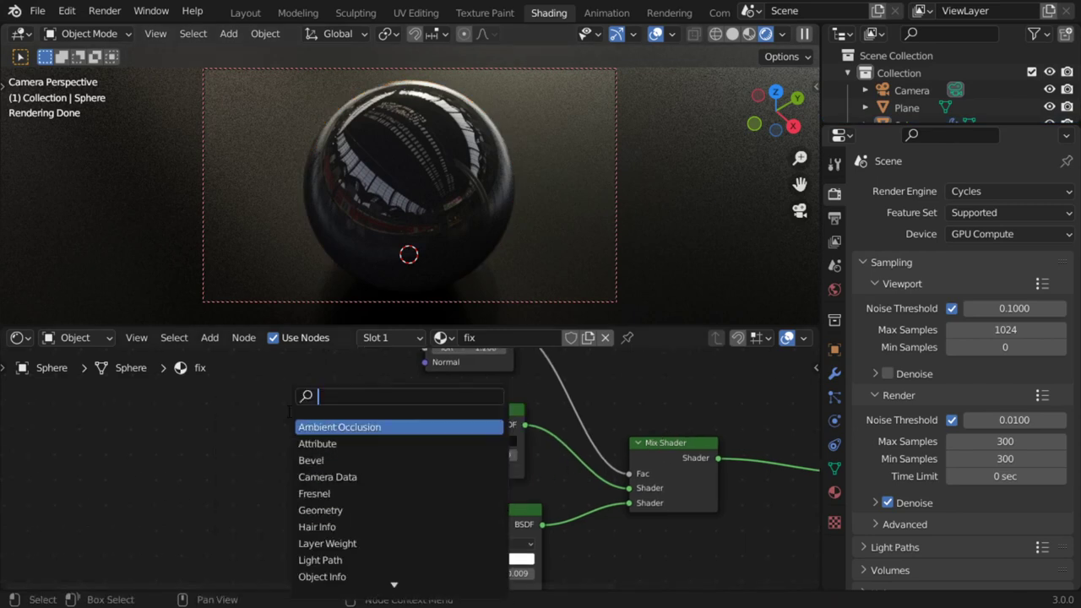
type("a")
key("BackSpace")
type("c")
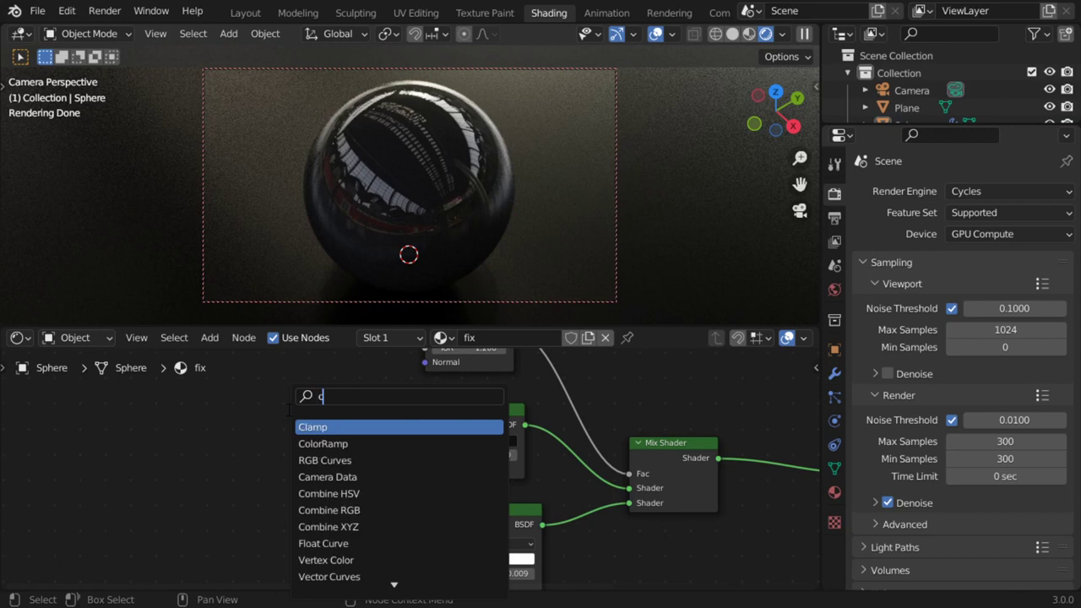
key("BackSpace")
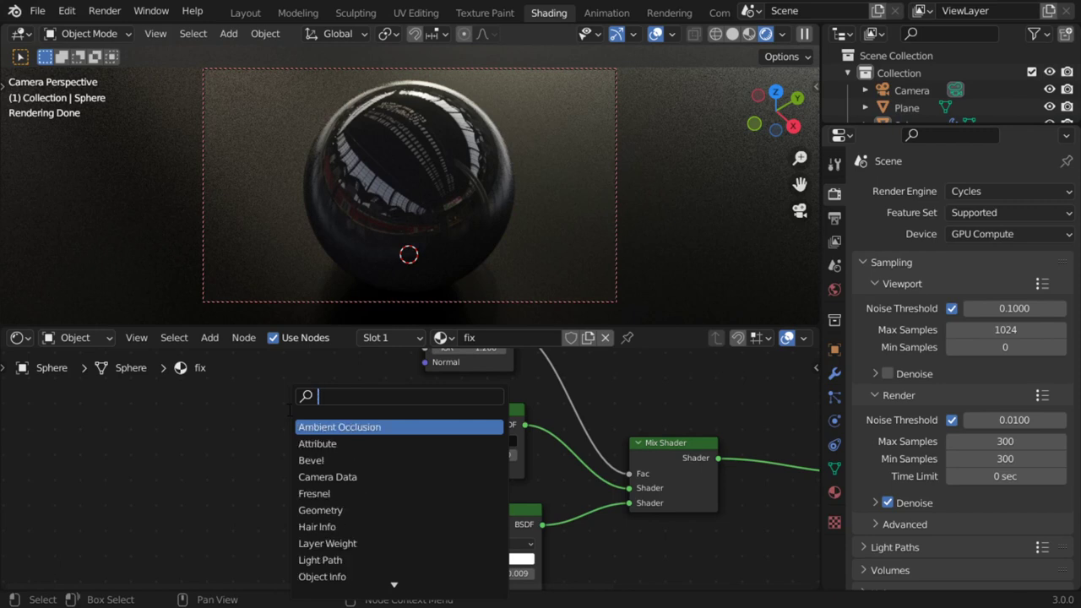
Step: Add a Value node, link it into the Glossy BSDF Color, and set it to 20
type("value")
key("Return")
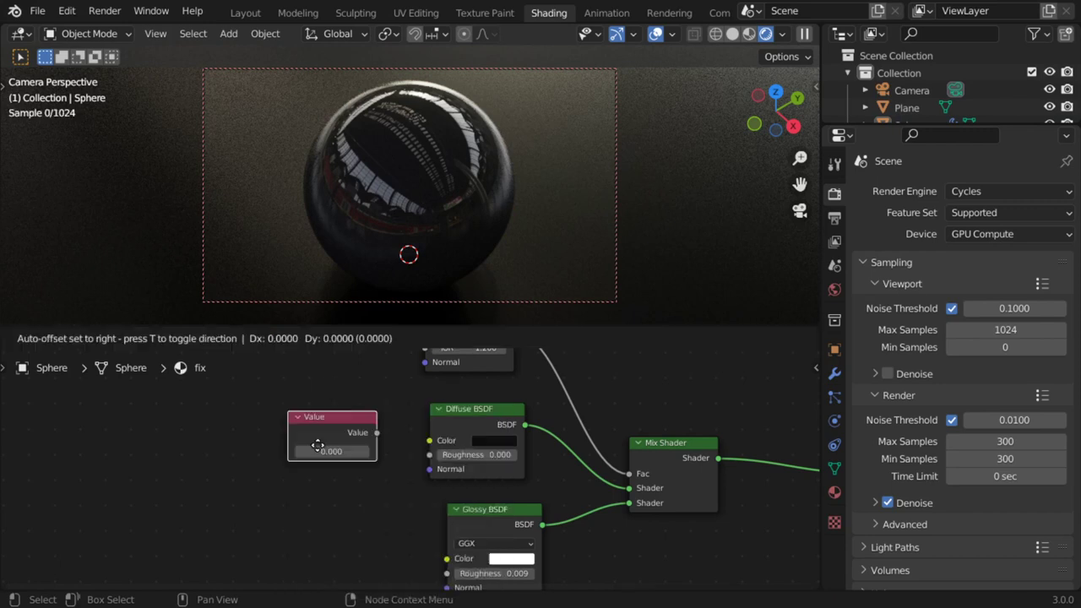
left_click(332, 552)
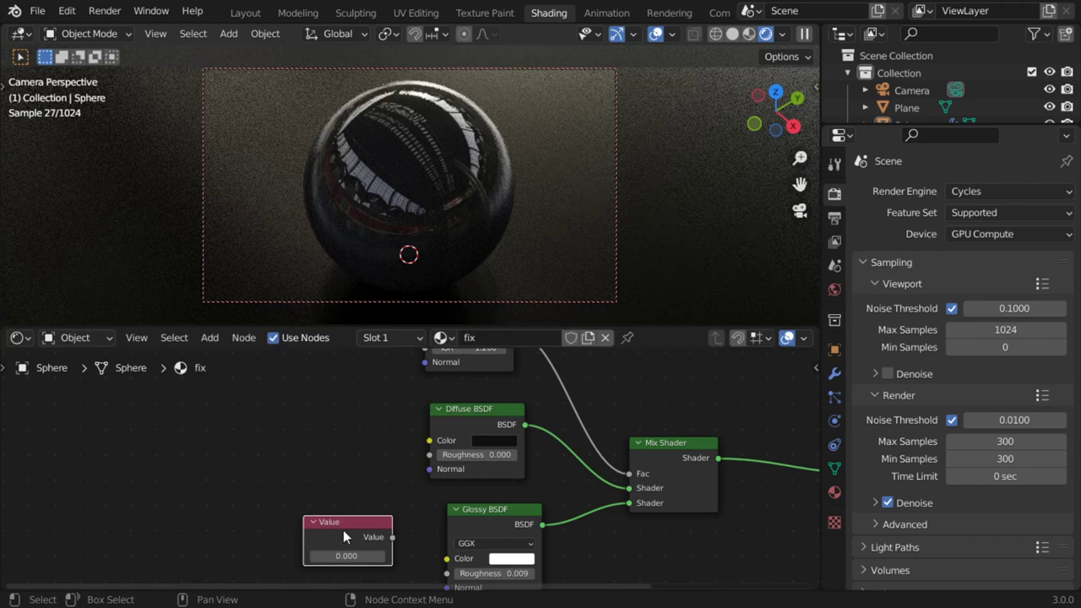
left_click(518, 562)
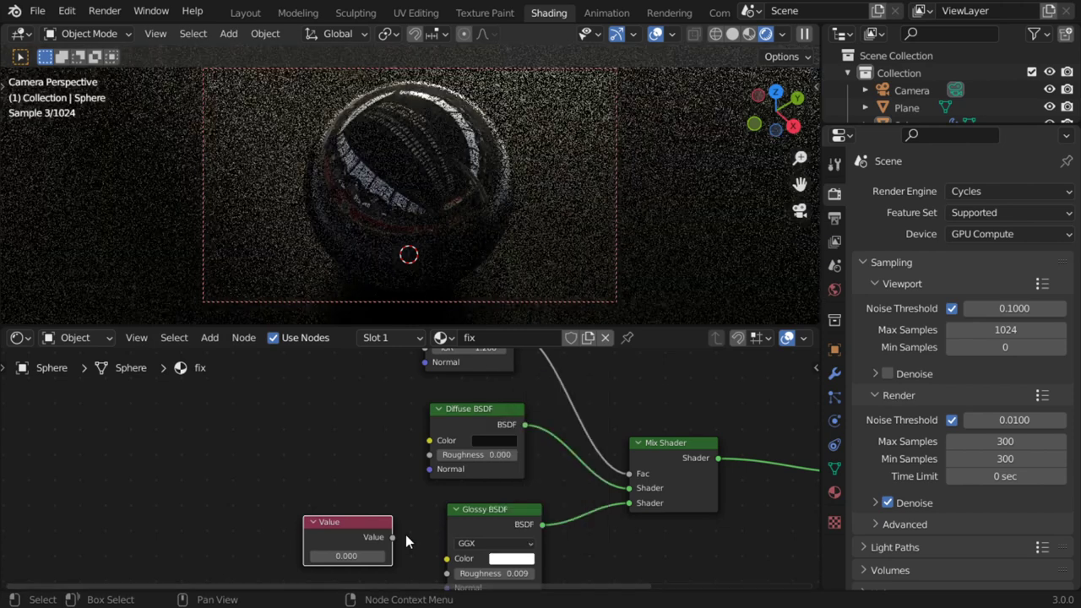
left_click_drag(393, 537, 447, 558)
left_click(369, 554)
type("2")
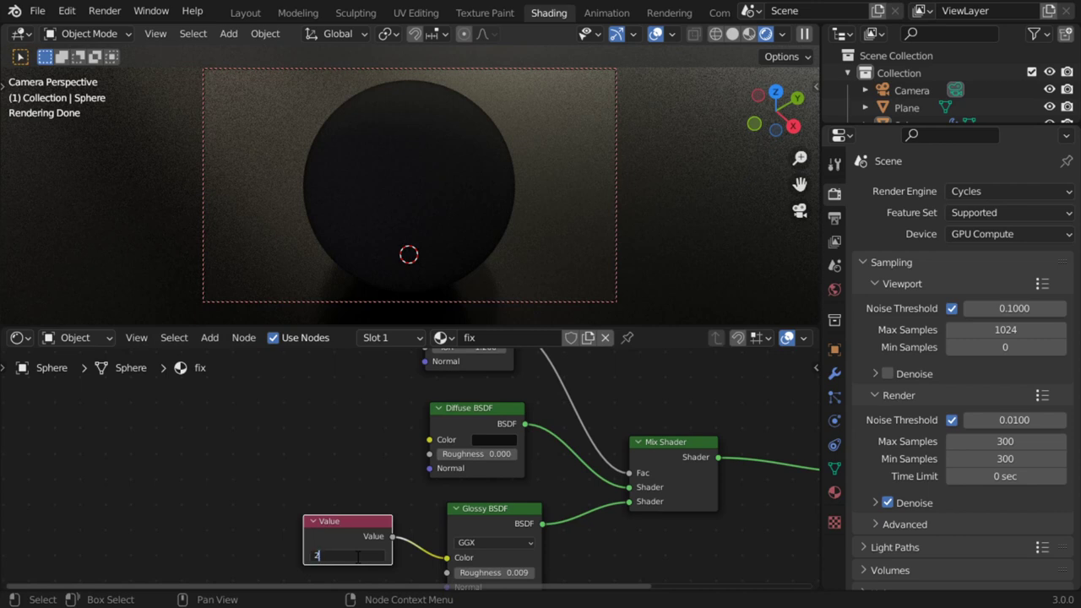
type("0.000")
key("Return")
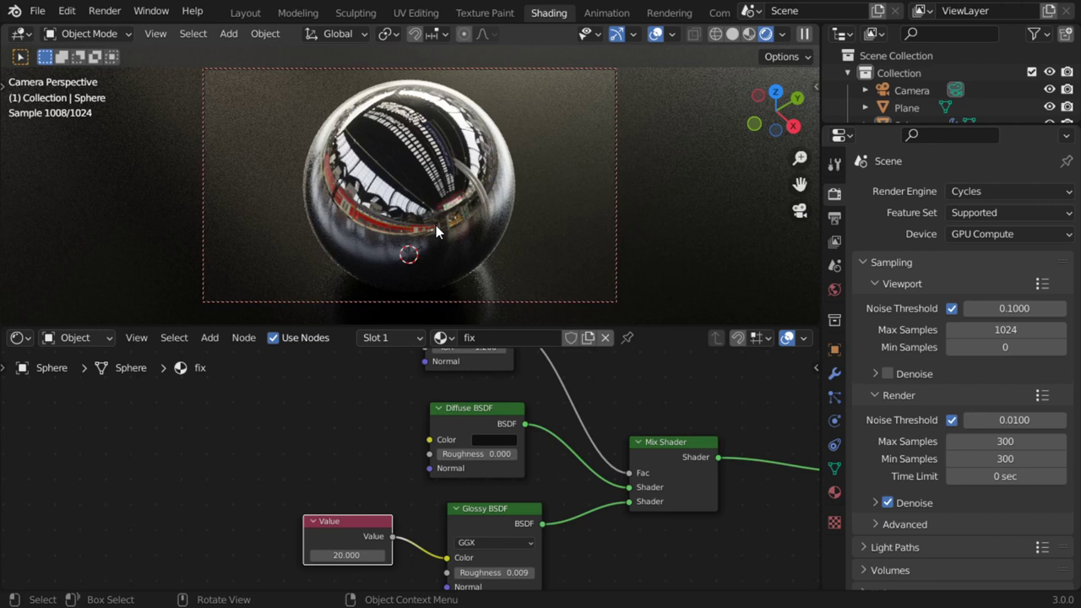
Step: Insert an Add Shader node between the Mix Shader and Material Output
middle_click_drag(718, 476, 405, 447)
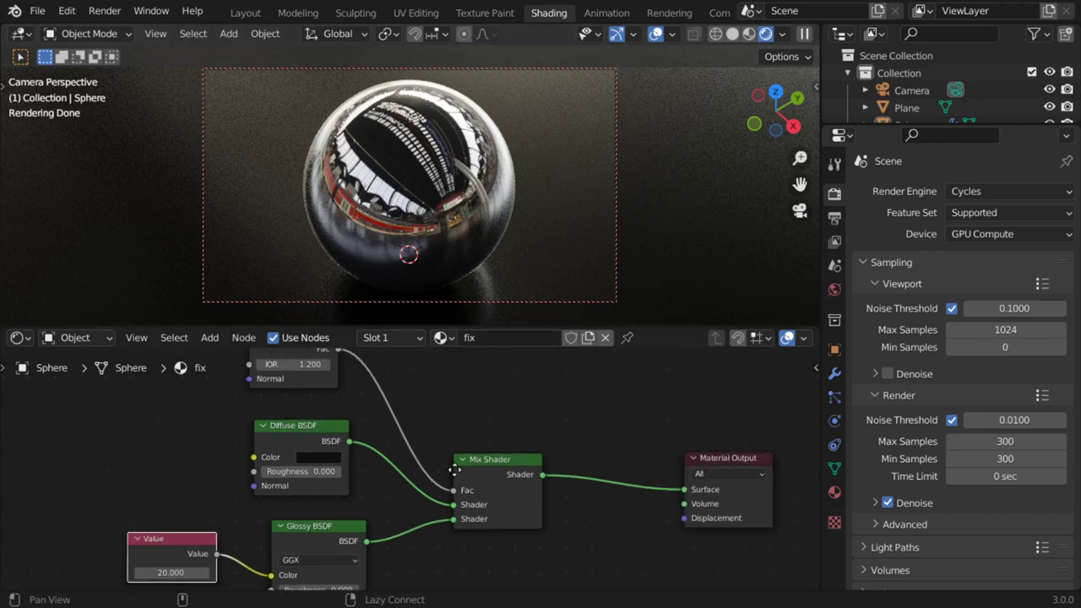
key("shift+a")
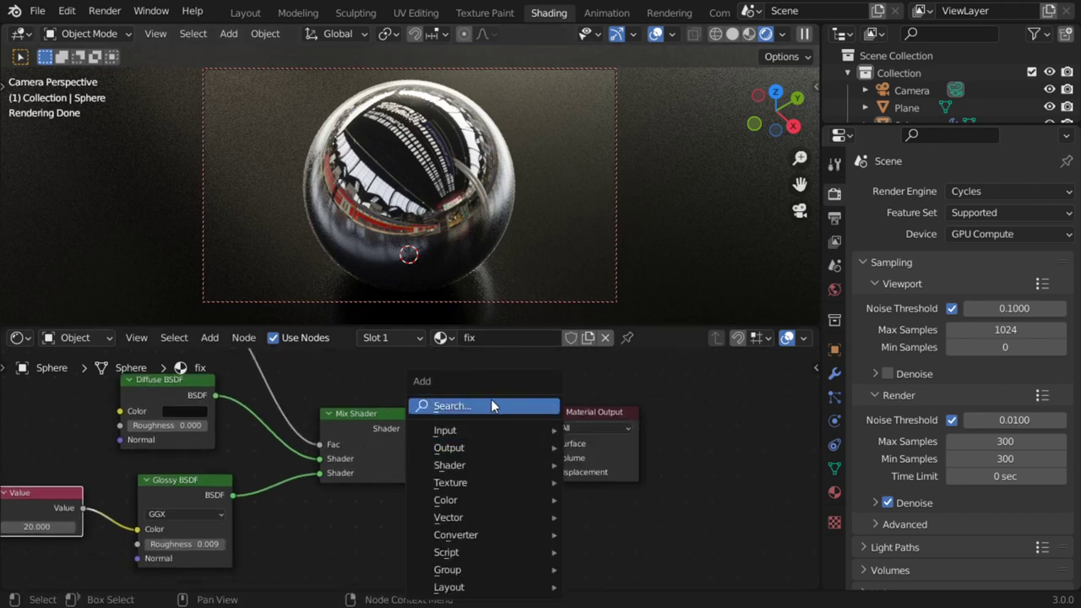
left_click(490, 399)
type("ad")
left_click(504, 426)
left_click(473, 464)
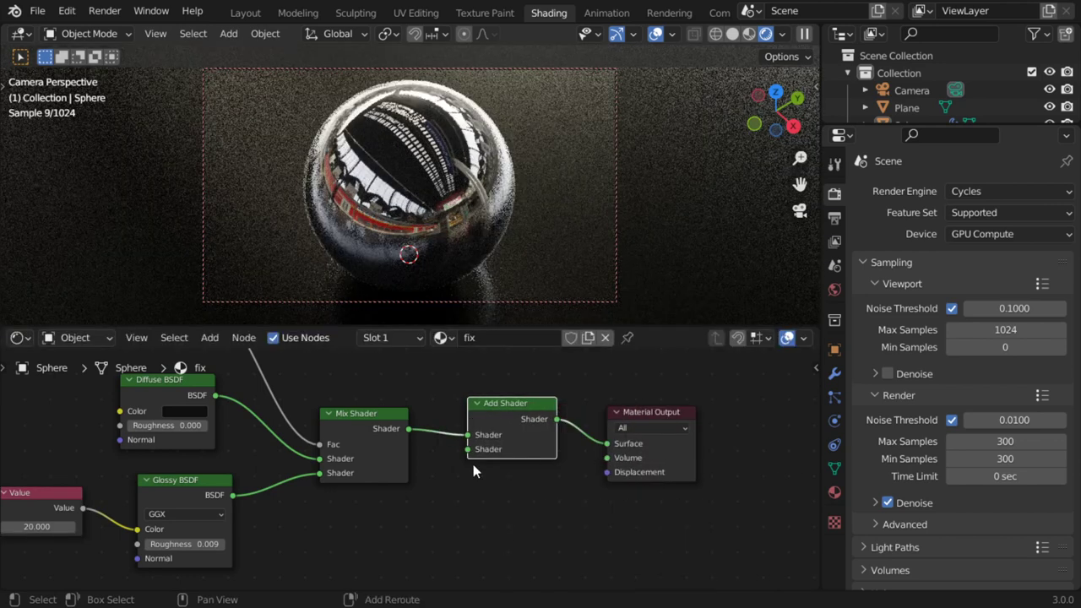
Step: Add a Velvet BSDF and connect it to the Add Shader's second Shader input
key("shift+a")
left_click(411, 400)
type("va")
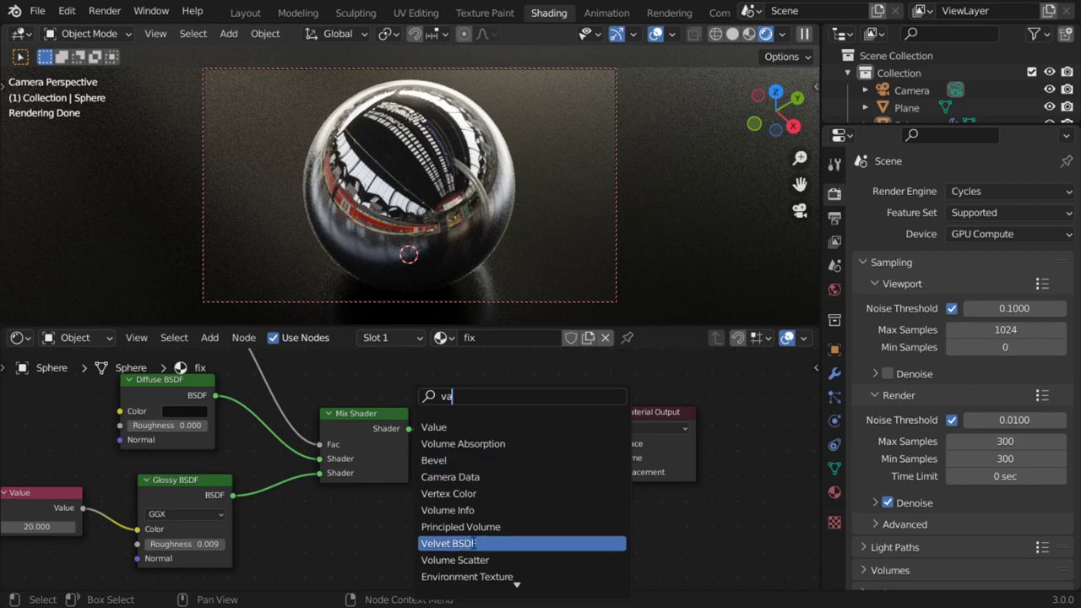
left_click(450, 543)
left_click(402, 529)
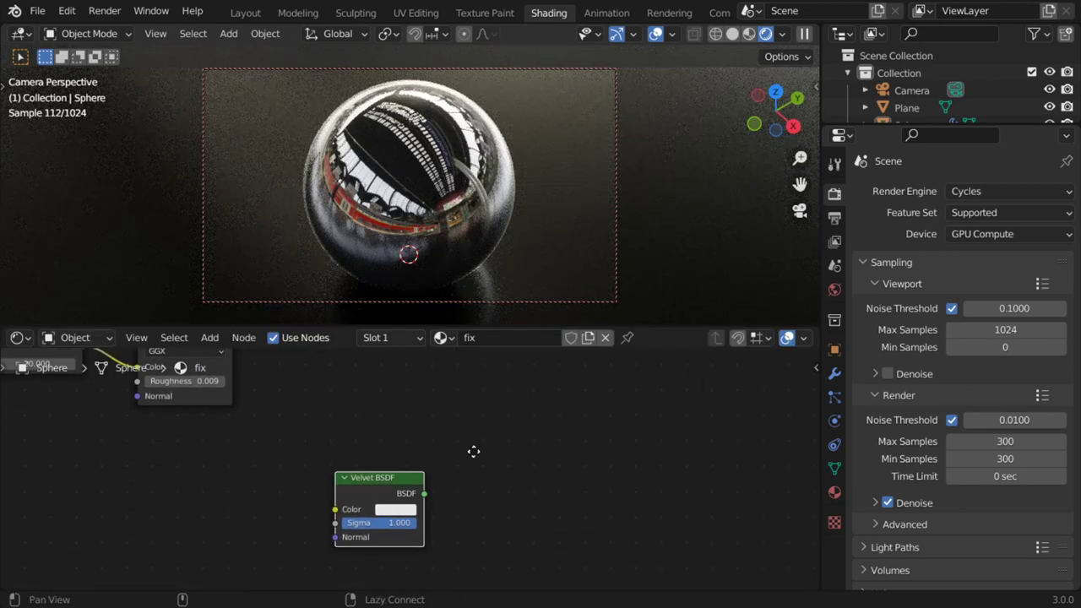
middle_click_drag(475, 451, 379, 482)
left_click_drag(422, 369, 476, 555)
middle_click_drag(467, 505, 514, 381)
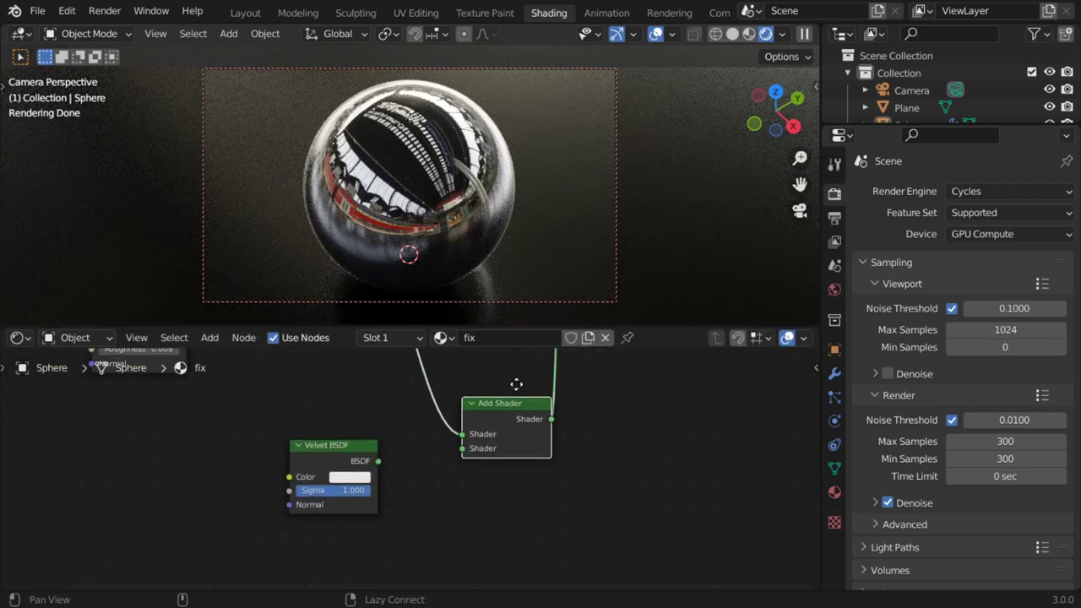
left_click_drag(377, 457, 386, 463)
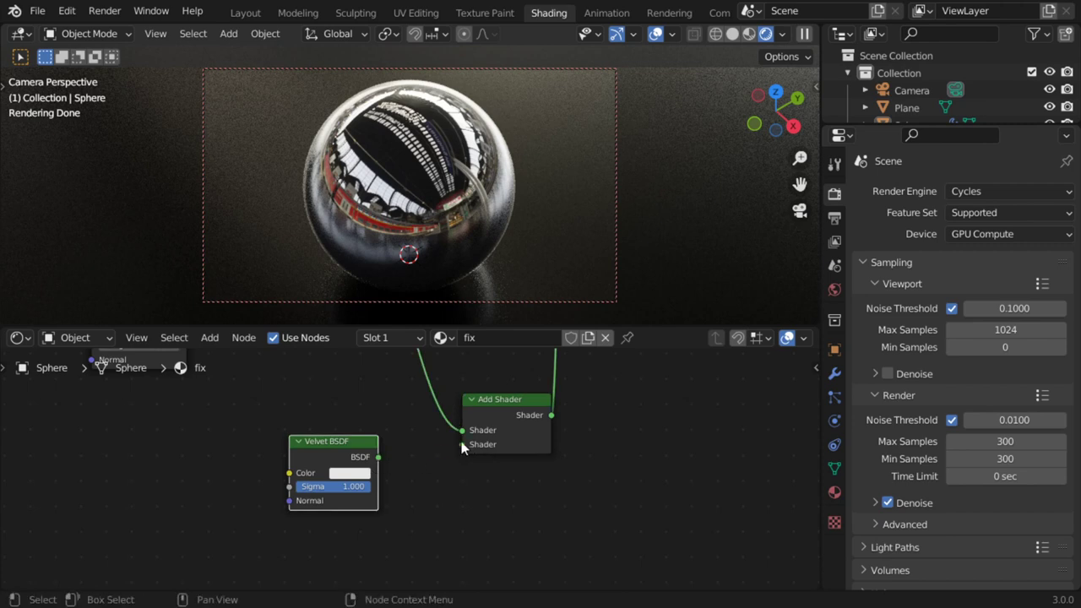
left_click_drag(466, 451, 467, 449)
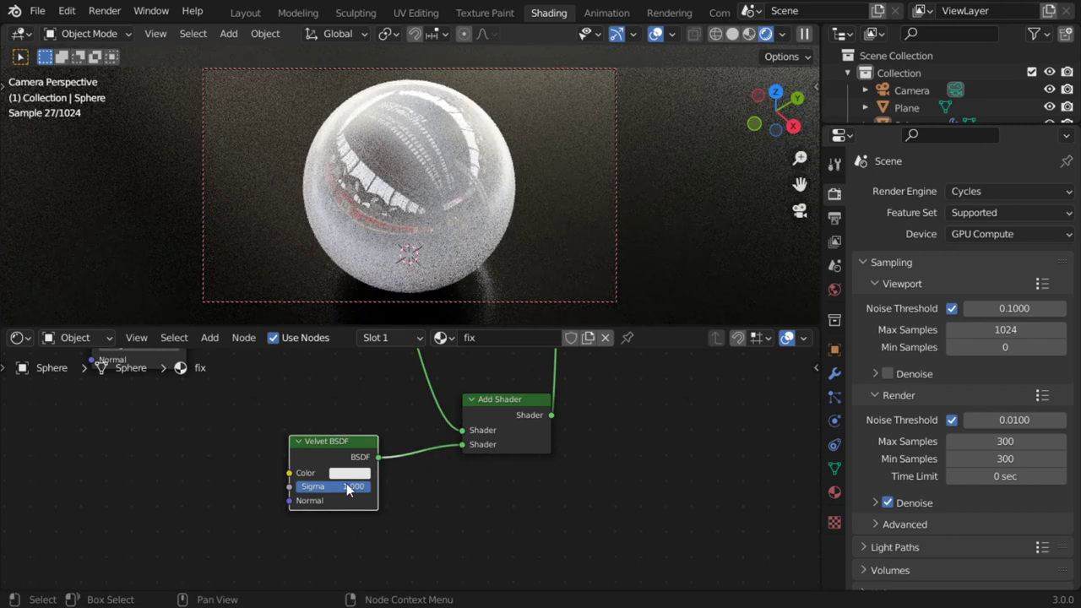
Step: Set the Velvet BSDF Sigma to 0.500
mouse_move(346, 486)
left_mouse_down()
mouse_move(303, 488)
mouse_move(389, 371)
left_mouse_up()
left_click_drag(364, 486, 345, 486)
left_click(345, 487)
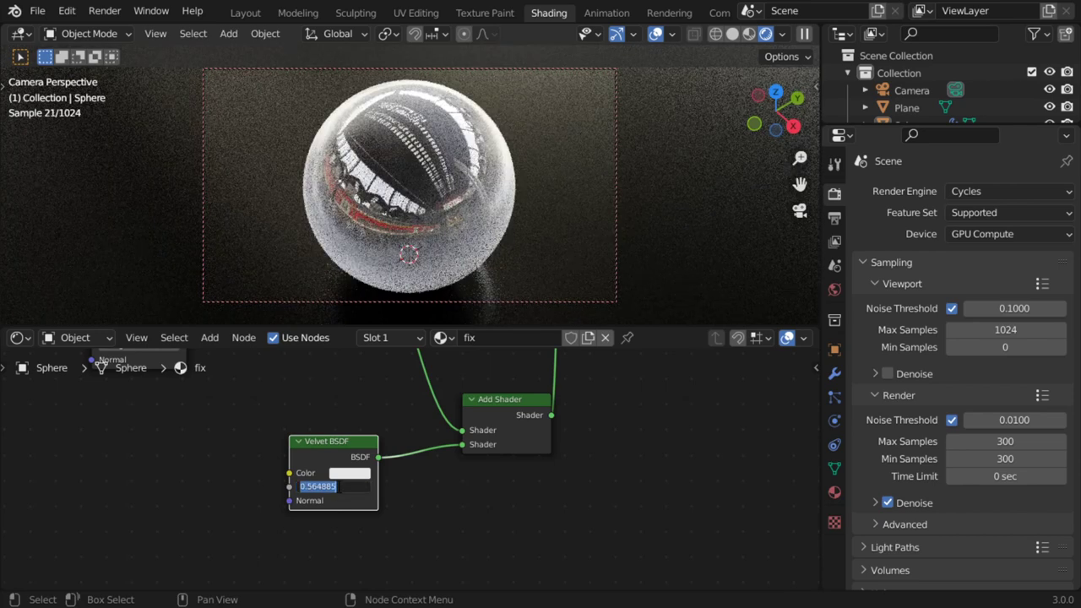
type("0.5")
key("Return")
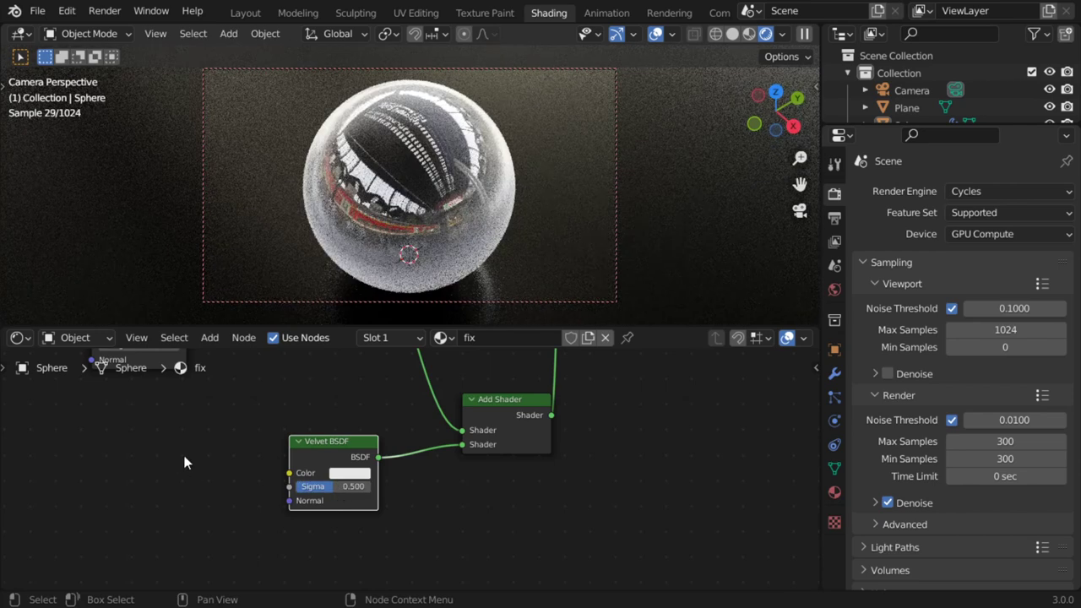
key("shift+a")
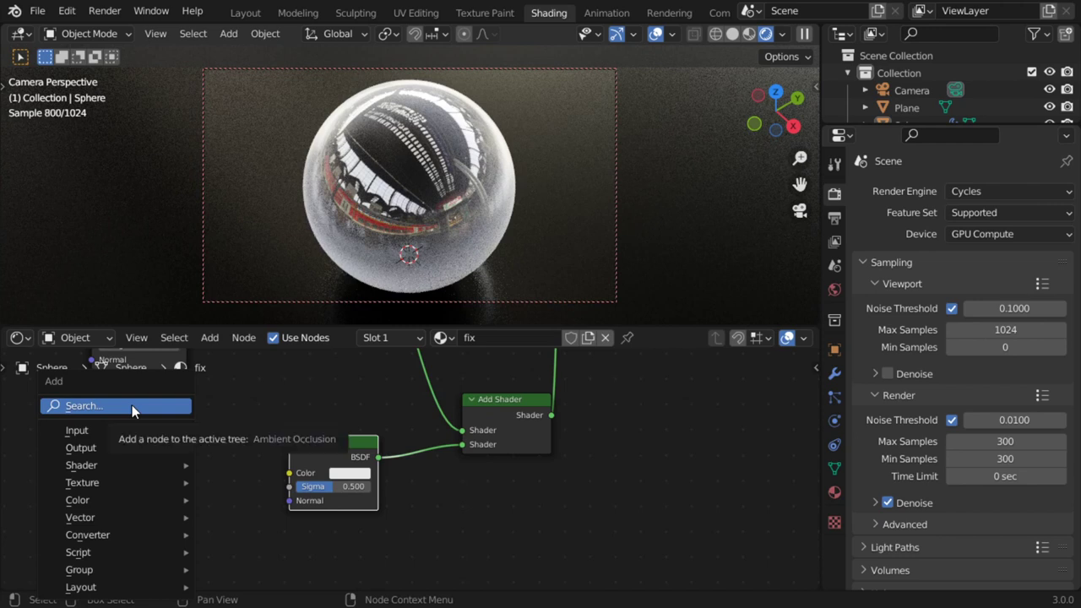
Step: Add a Value node of 10.000 feeding the Velvet Color, muting it briefly to compare
left_click(132, 404)
type("va")
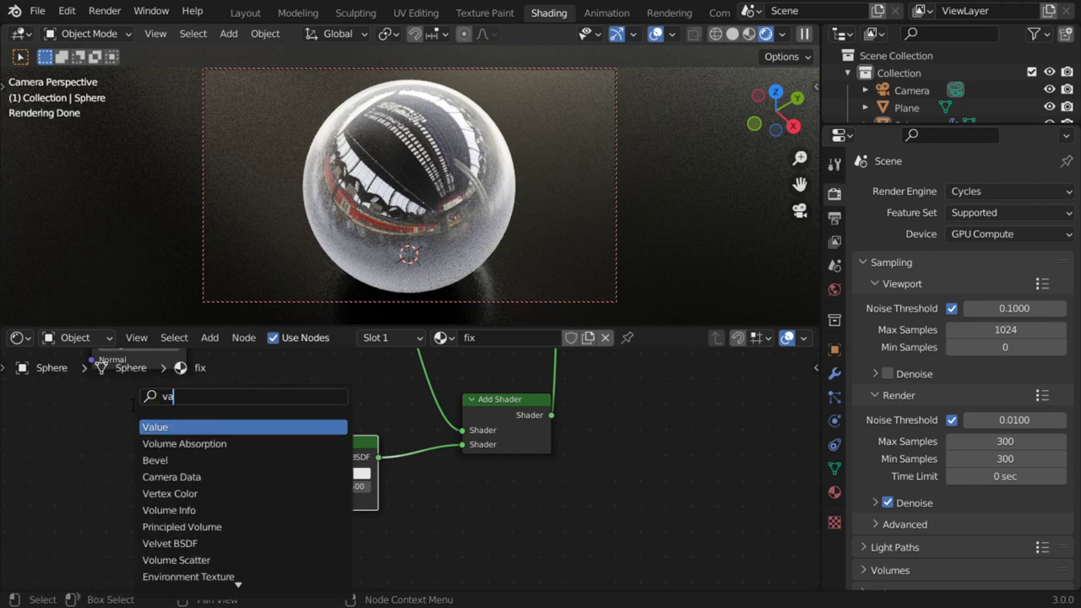
type("l")
key("Return")
left_click(110, 509)
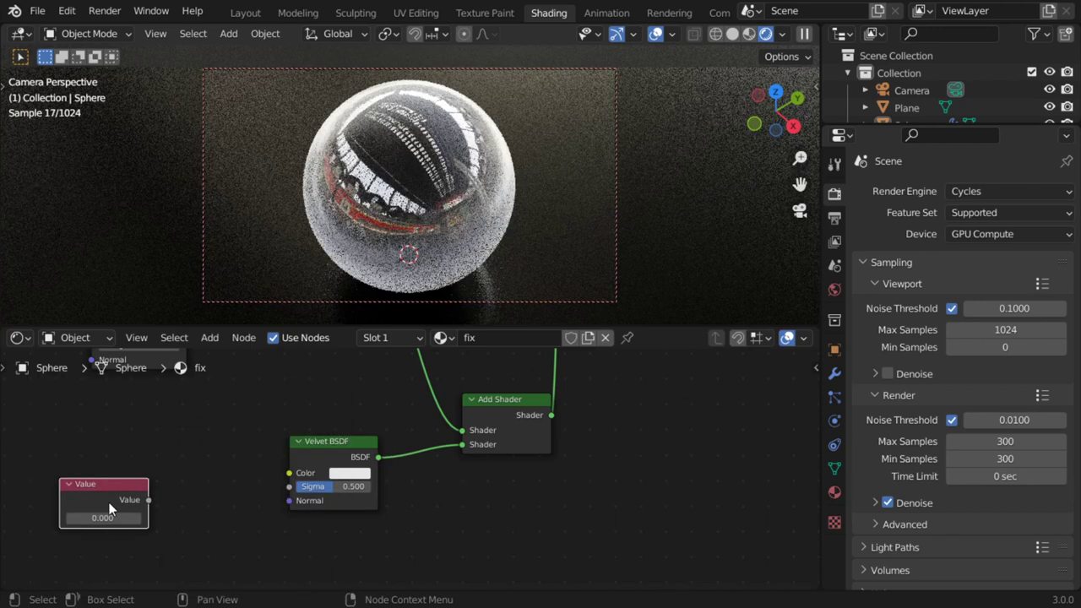
left_click_drag(149, 500, 289, 473)
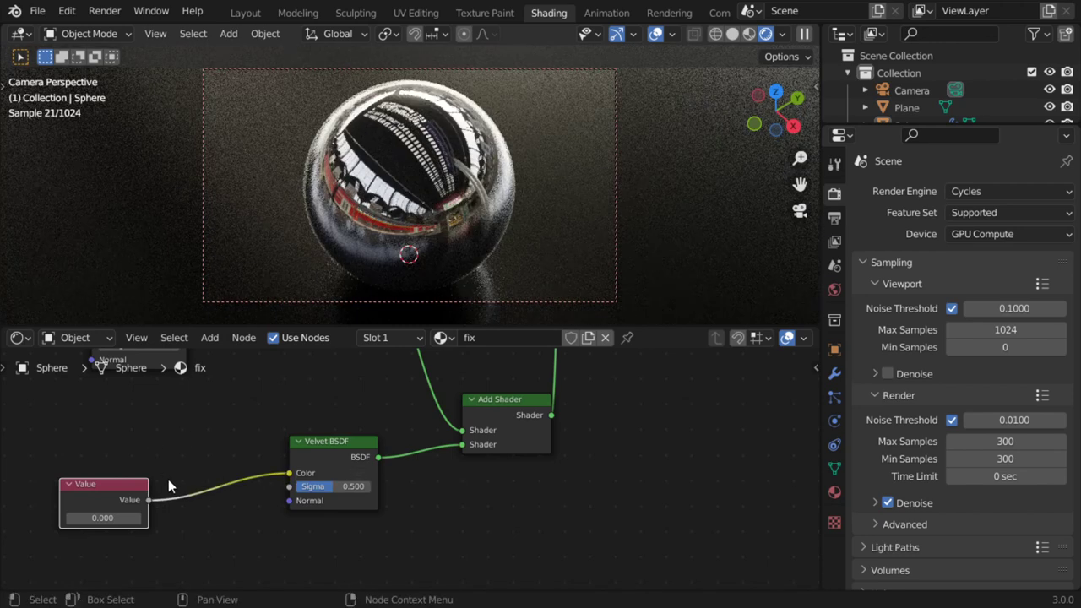
left_click(123, 517)
type("0")
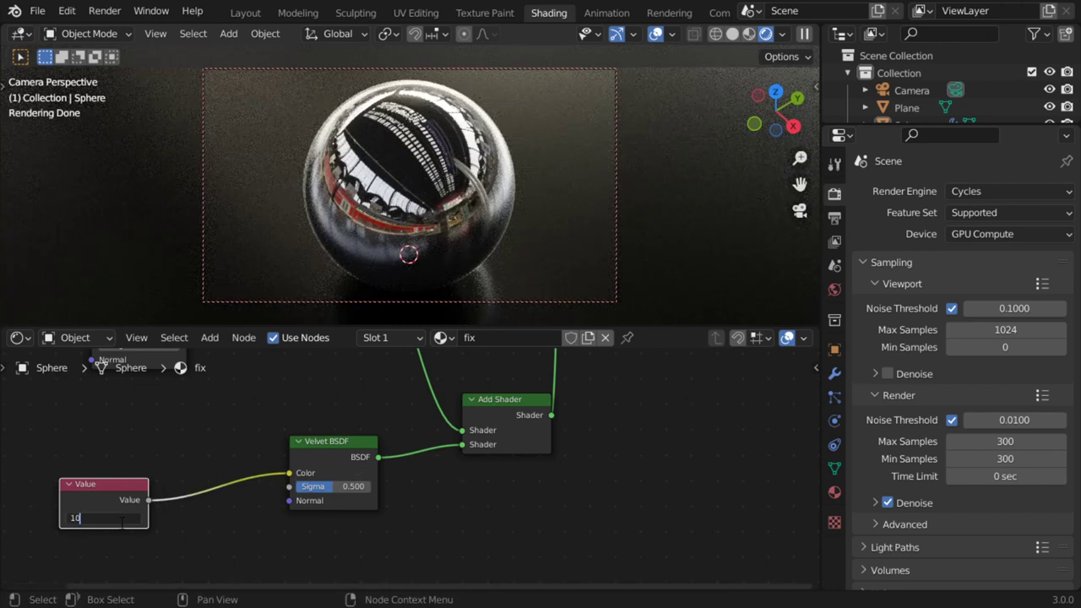
key("Return")
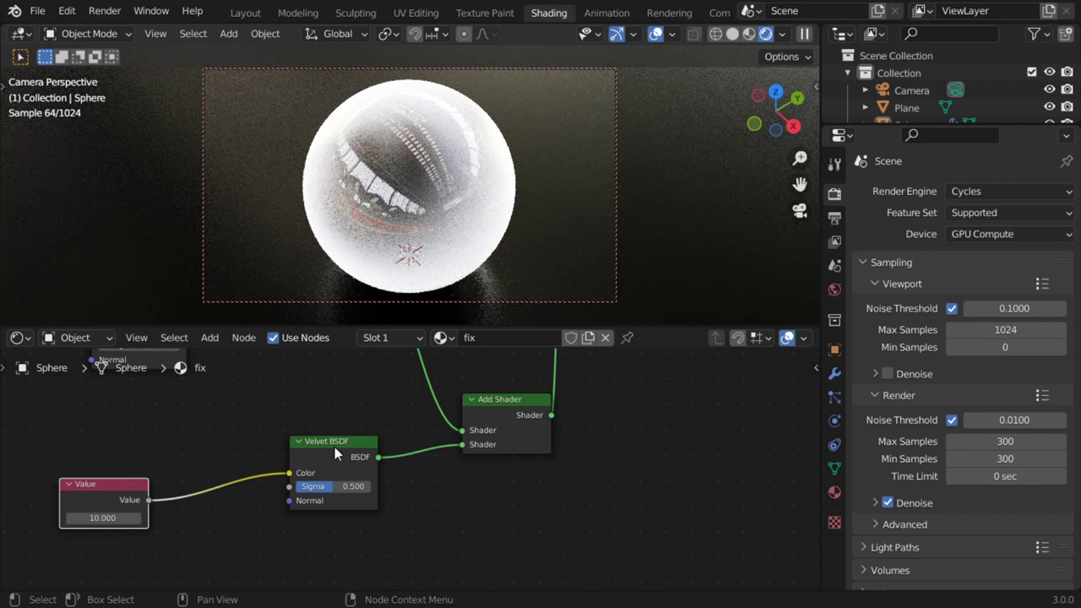
key("m")
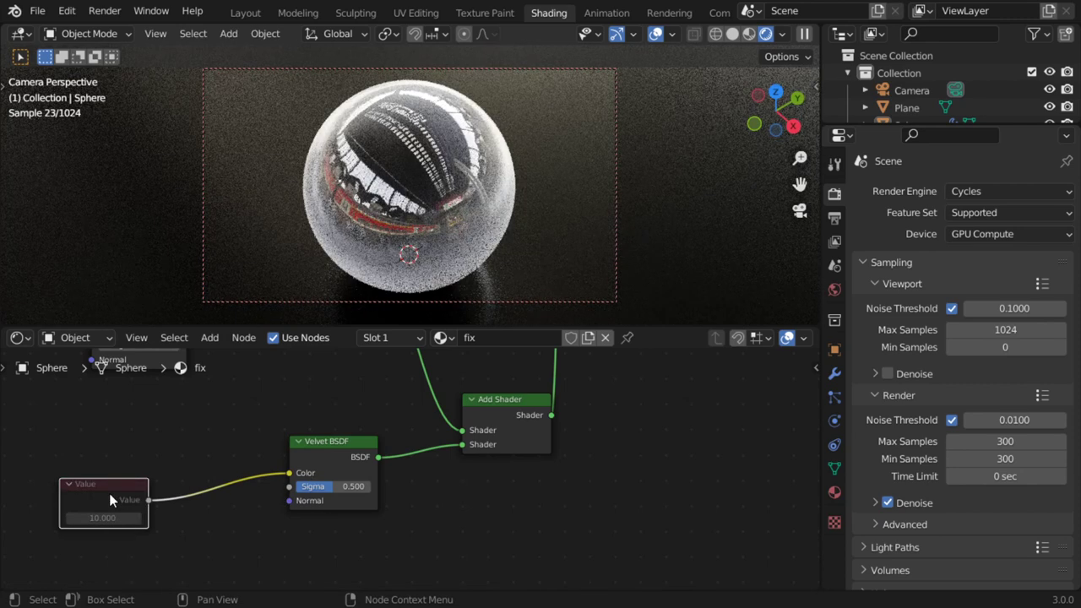
key("m")
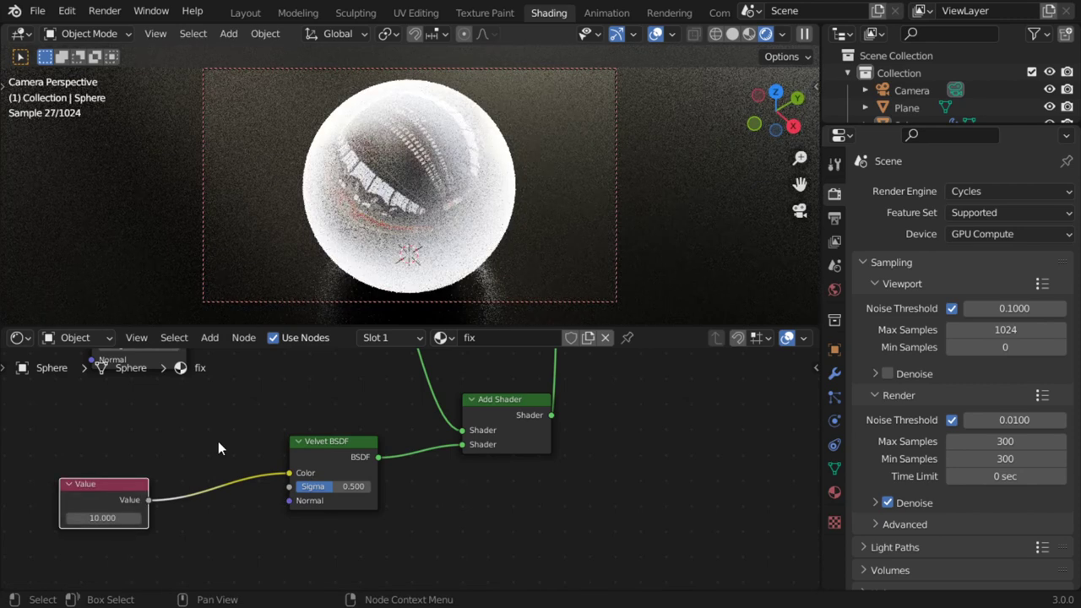
Step: Insert a MixRGB node on the Value–Velvet link with Color blend mode and Fac 1.000
key("shift+a")
left_click(191, 407)
type("m")
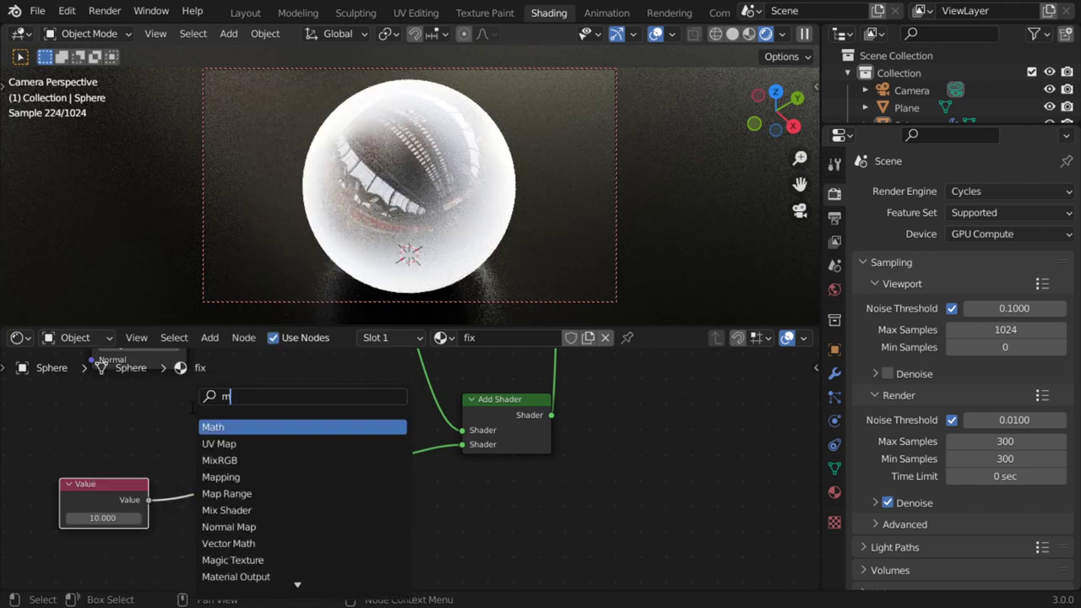
type("i")
key("Return")
left_click(235, 488)
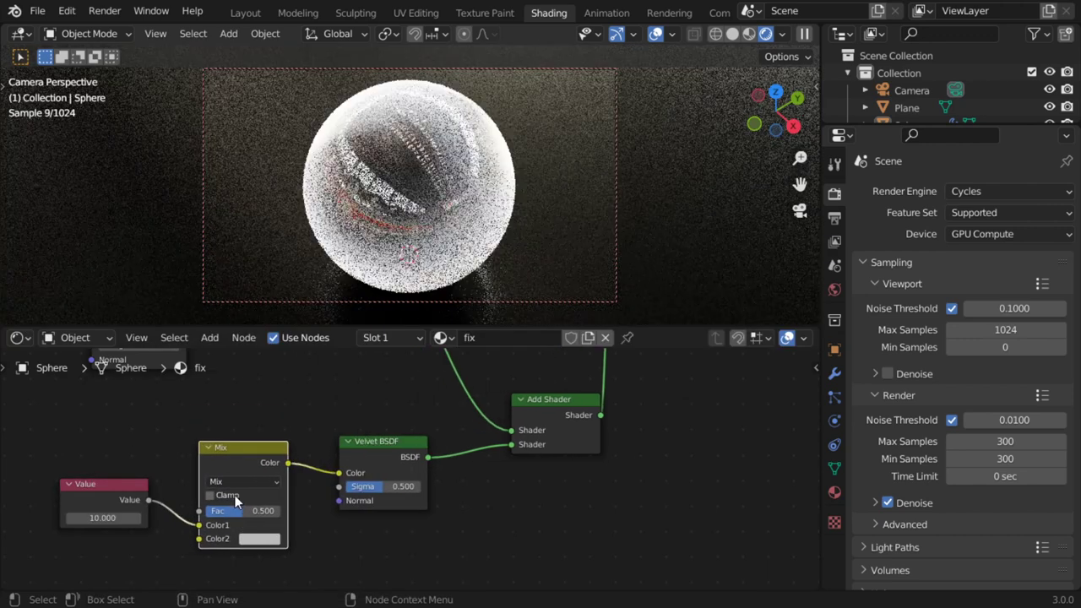
left_click(235, 482)
left_click(253, 213)
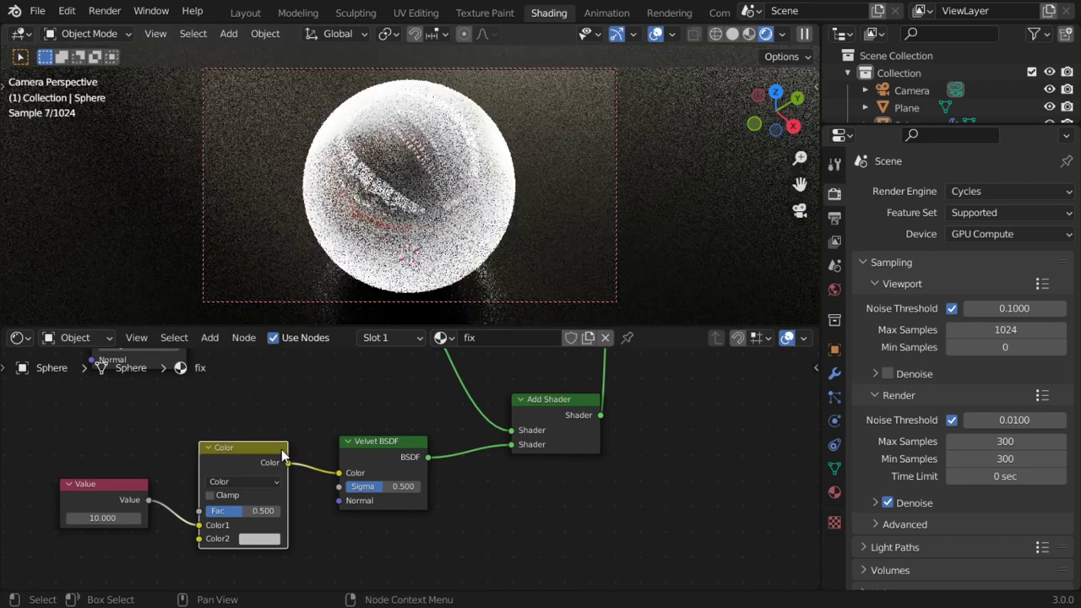
left_click(256, 510)
type("1")
key("Return")
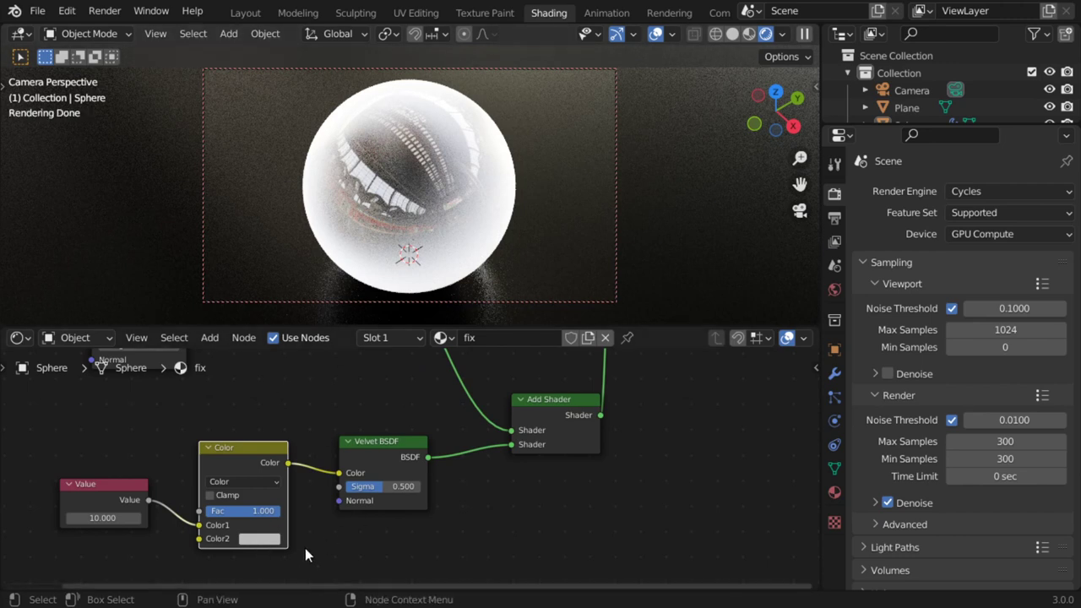
Step: Tint the Mix node's Color2 blue and bring the velvet Sigma to 0.427
left_click(263, 542)
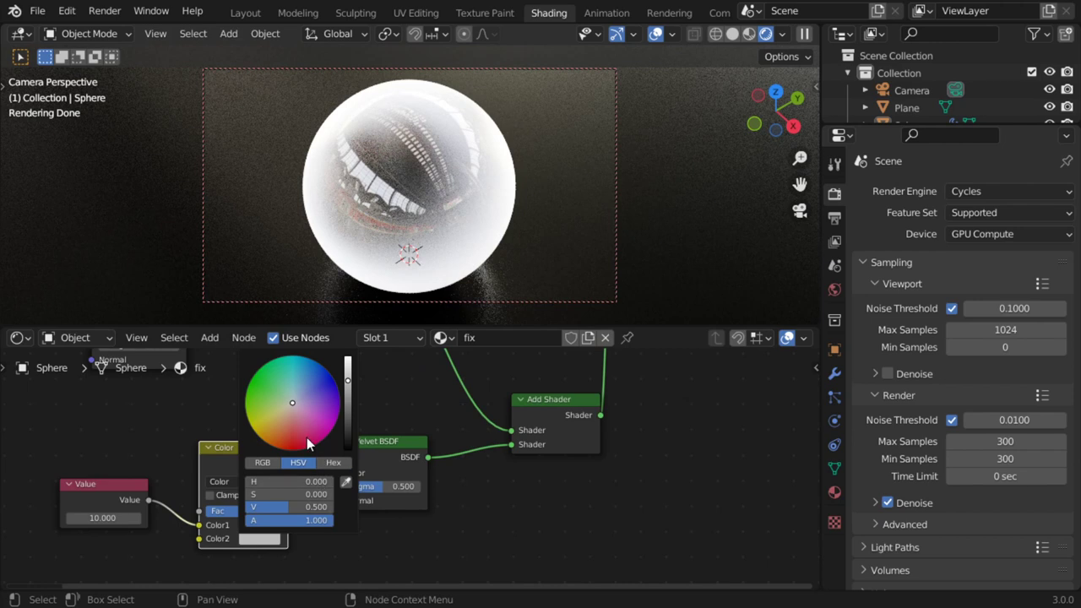
left_click(324, 433)
left_click(325, 372)
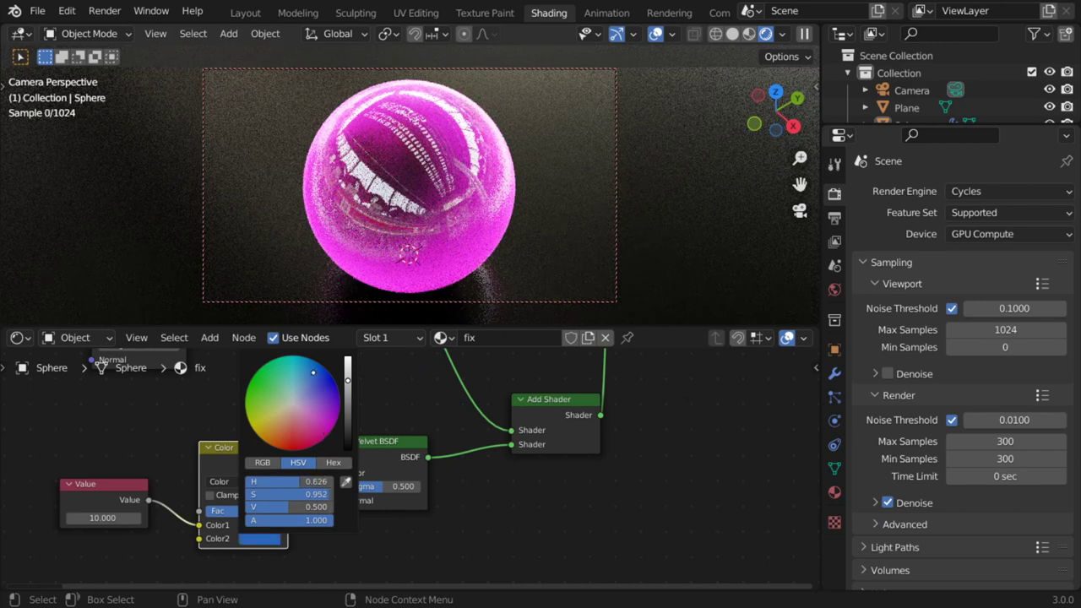
mouse_move(324, 373)
left_mouse_down()
mouse_move(302, 362)
mouse_move(304, 380)
mouse_move(317, 371)
left_mouse_up()
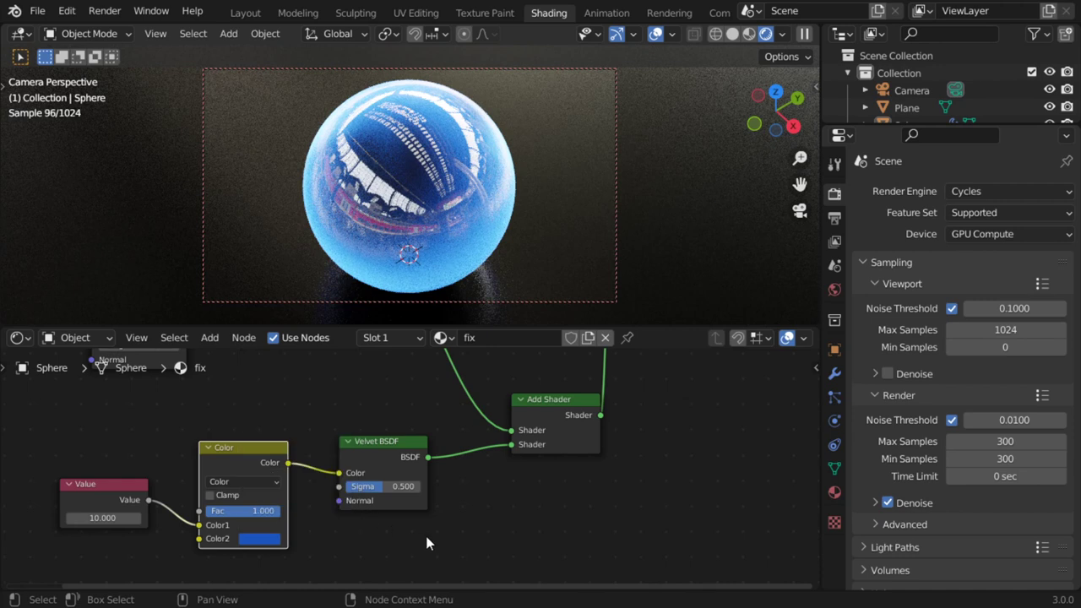
left_click_drag(393, 486, 362, 486)
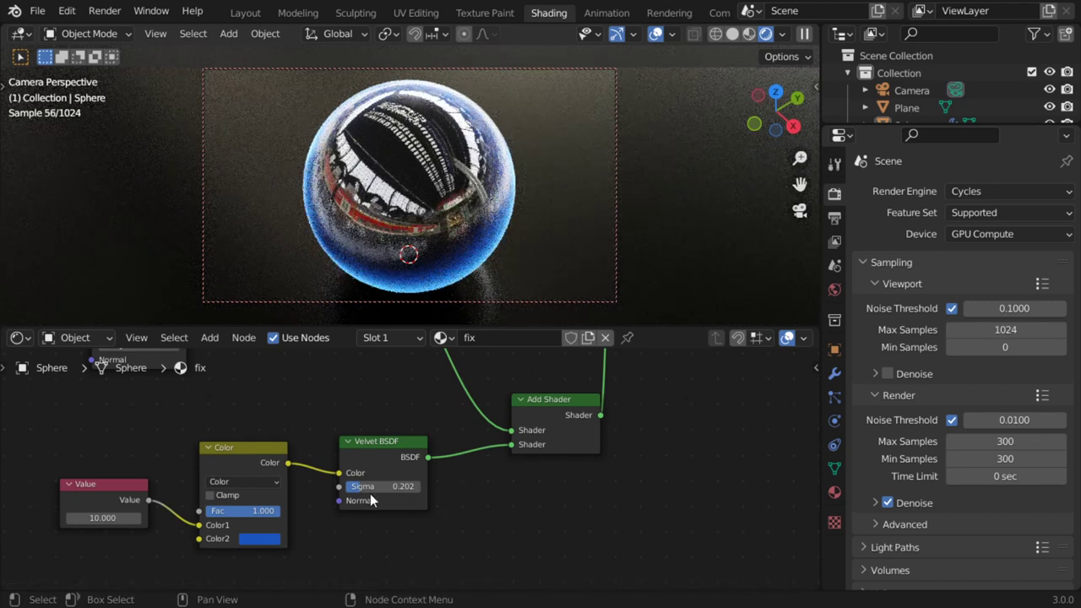
mouse_move(397, 487)
left_mouse_down()
mouse_move(423, 488)
mouse_move(378, 486)
left_mouse_up()
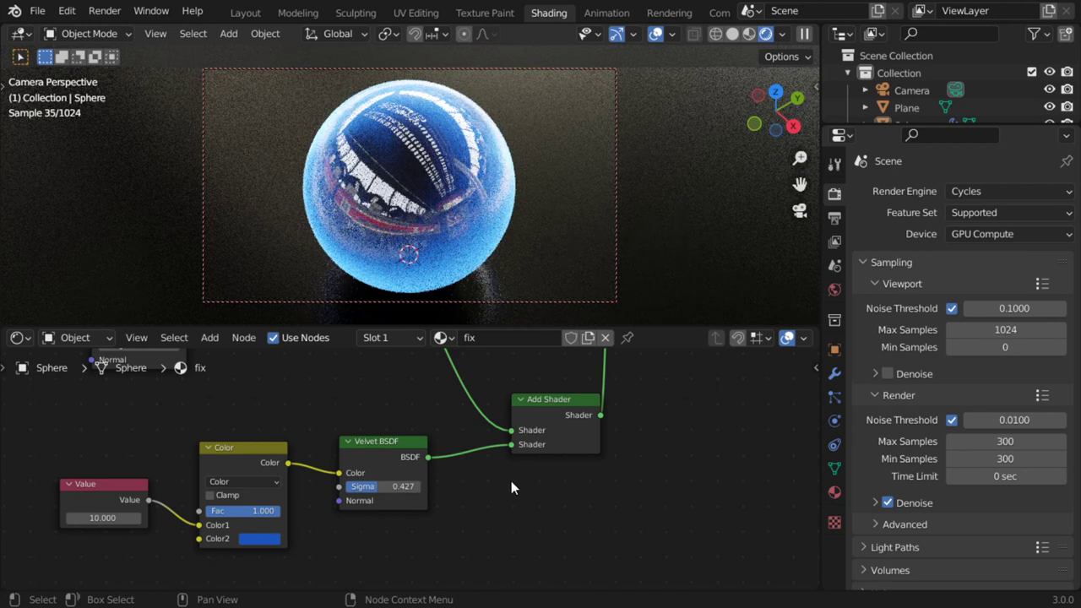
Step: Set Sigma to 0.300, re-pick a deep blue Color2, then drag Sigma to 0.376
left_click(406, 487)
key("BackSpace")
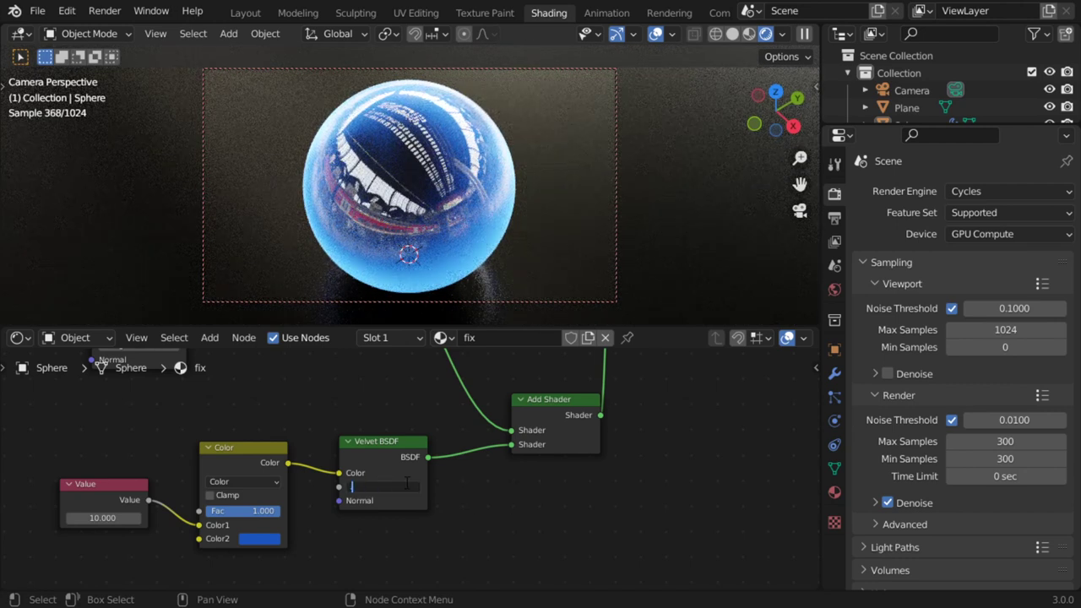
type(".3")
key("Return")
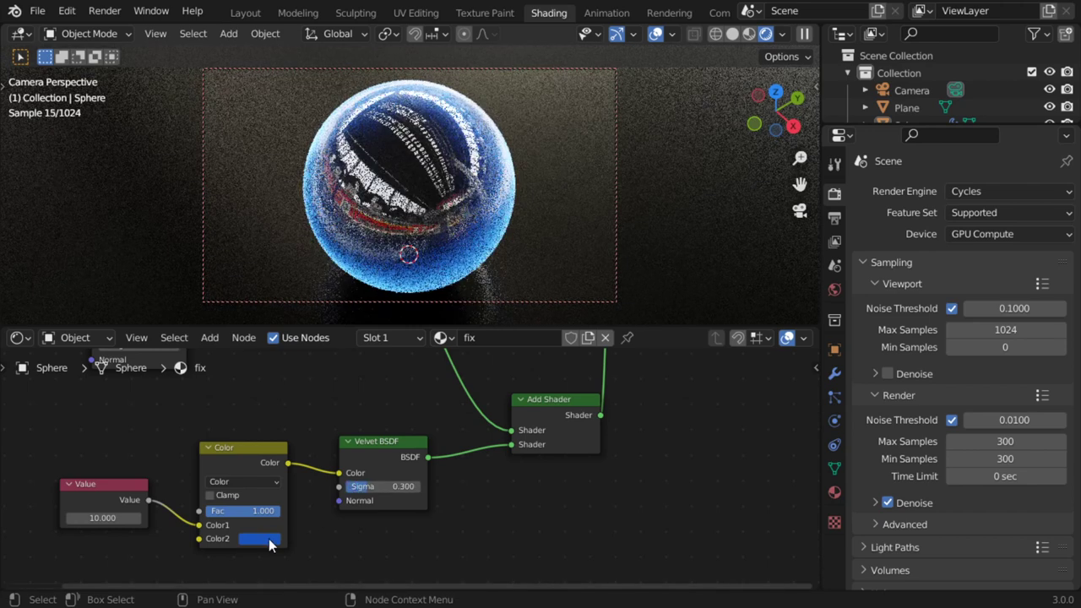
left_click(268, 539)
mouse_move(327, 392)
left_mouse_down()
mouse_move(303, 387)
mouse_move(324, 367)
left_mouse_up()
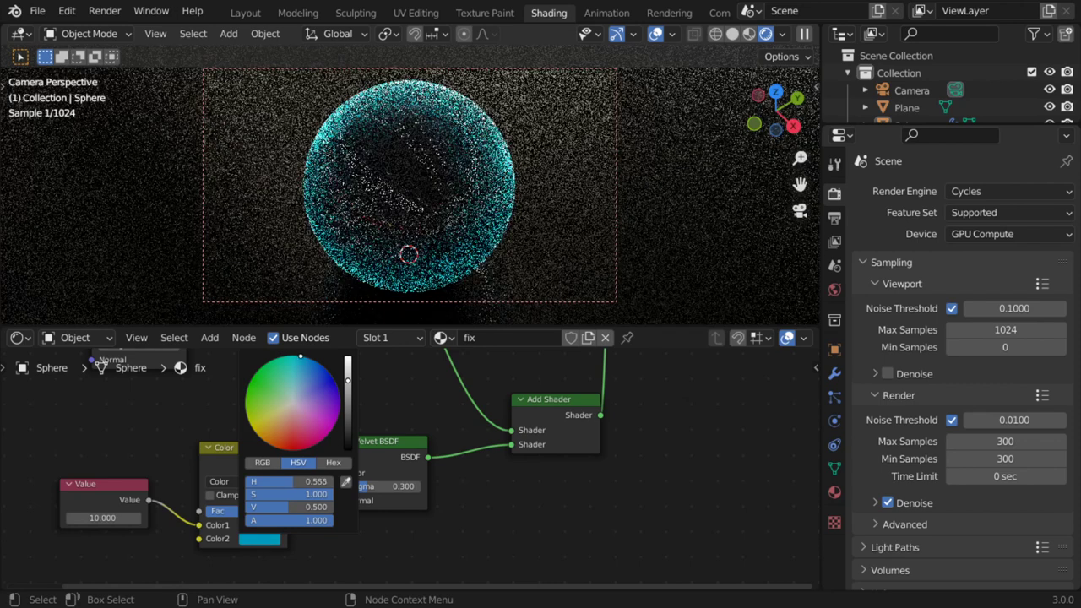
left_click_drag(296, 356, 318, 363)
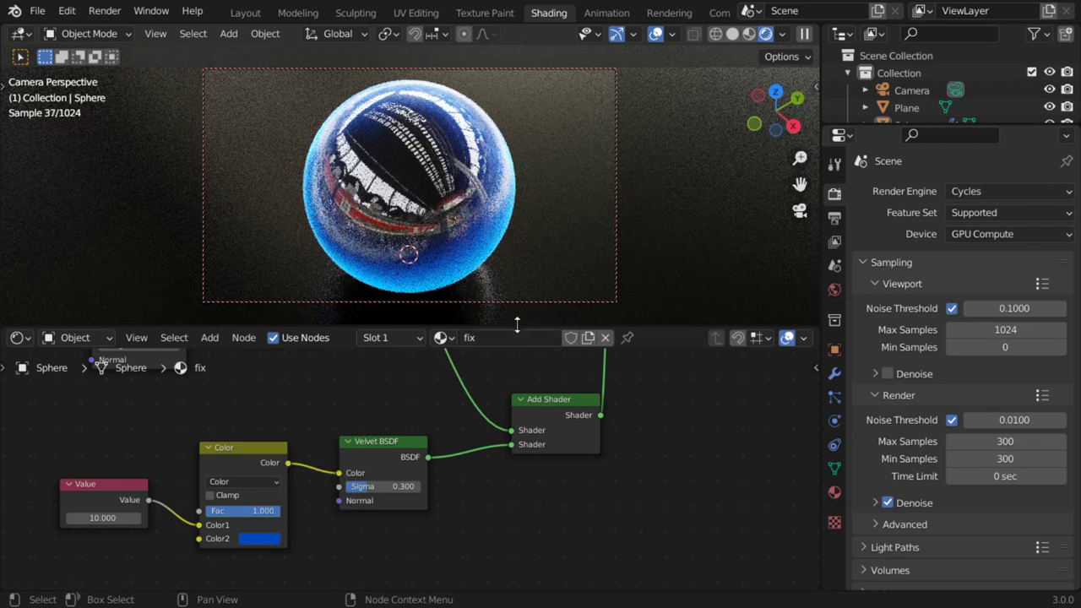
left_click_drag(390, 492, 422, 492)
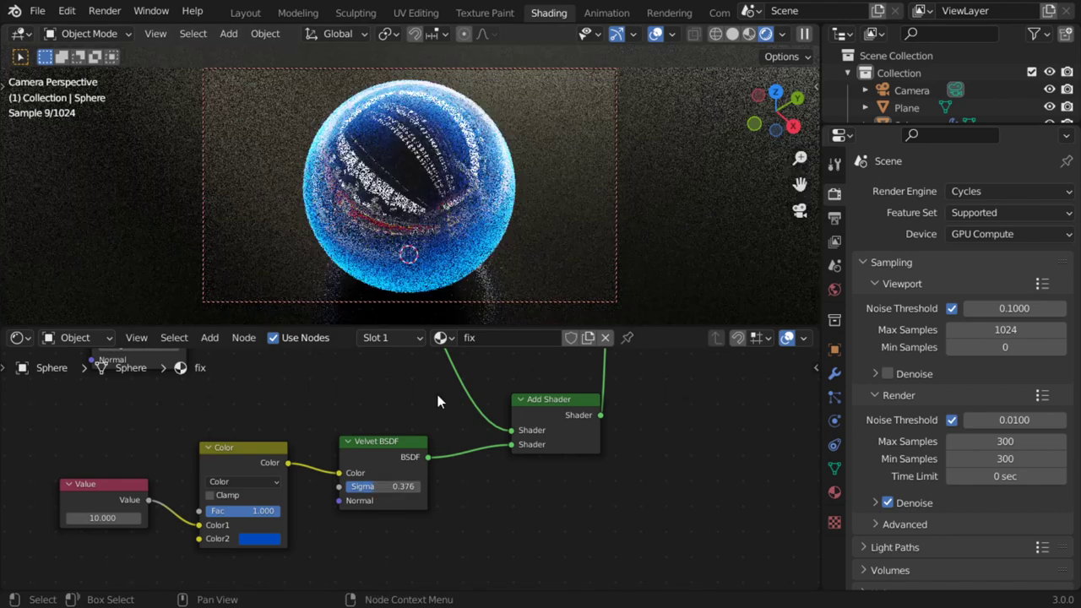
mouse_move(547, 246)
middle_mouse_down()
mouse_move(467, 204)
mouse_move(482, 174)
mouse_move(391, 191)
middle_mouse_up()
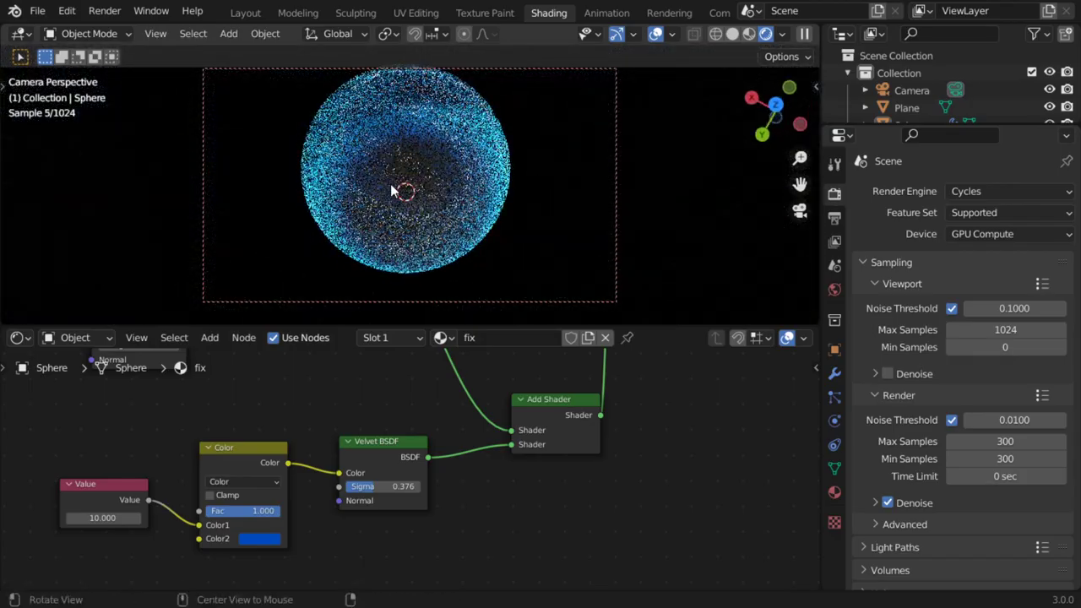
Step: Orbit the viewport to a side view of the blue velvet sphere resting on the plane
mouse_move(494, 178)
middle_mouse_down()
mouse_move(433, 169)
mouse_move(519, 177)
middle_mouse_up()
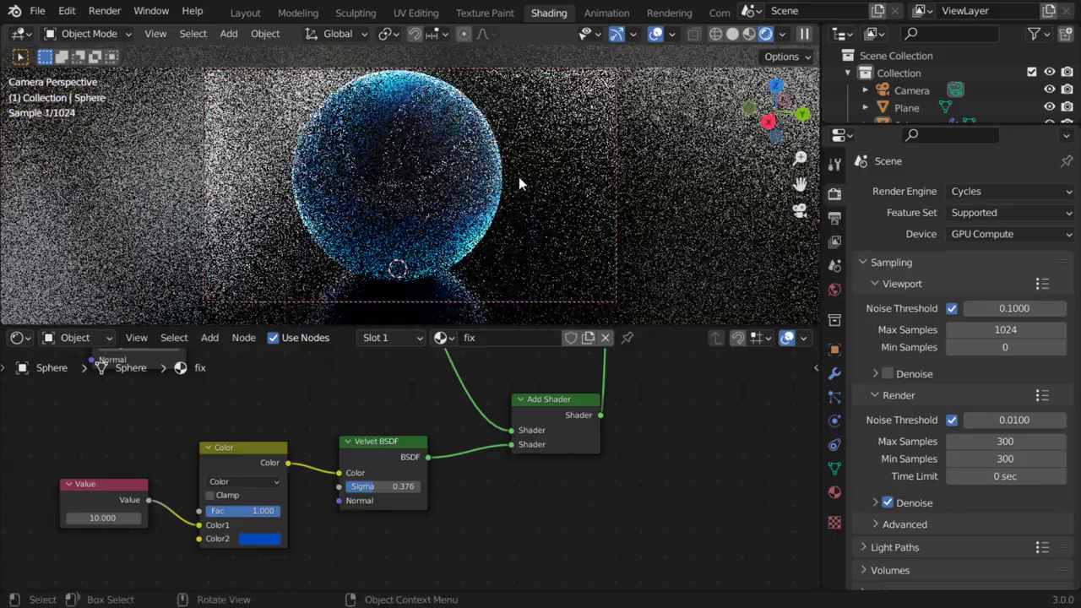